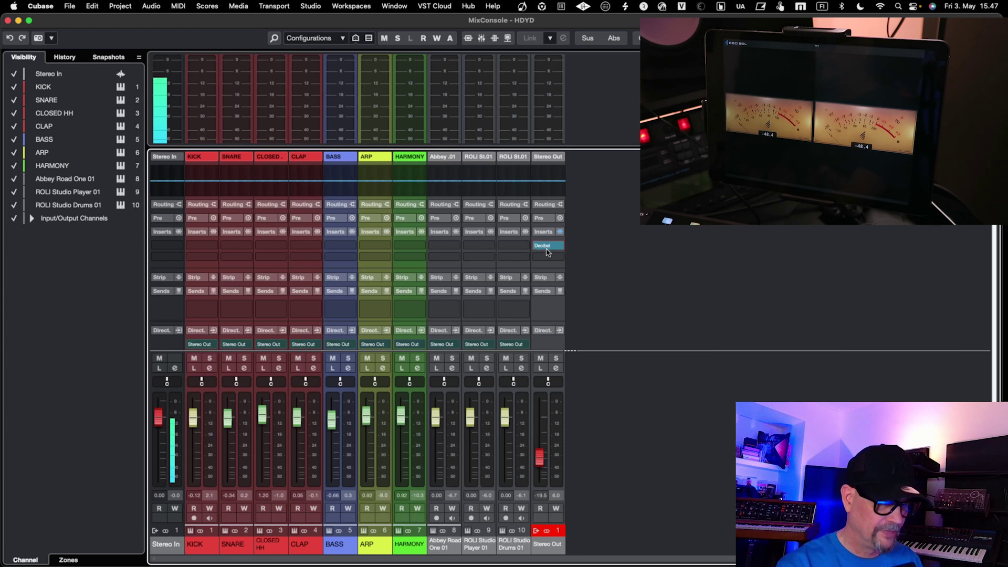
# Open the Decibel insert on the Stereo Out channel, showing two VU meters near -48.4
pyautogui.click(549, 250)
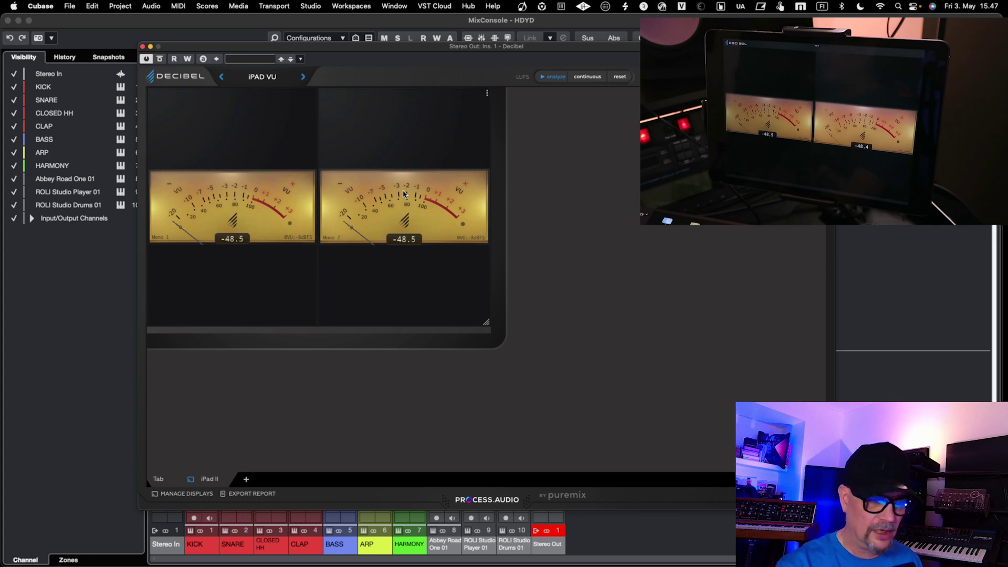
# Close the Decibel plug-in window, leaving Decibel inserted on Stereo Out
pyautogui.click(142, 47)
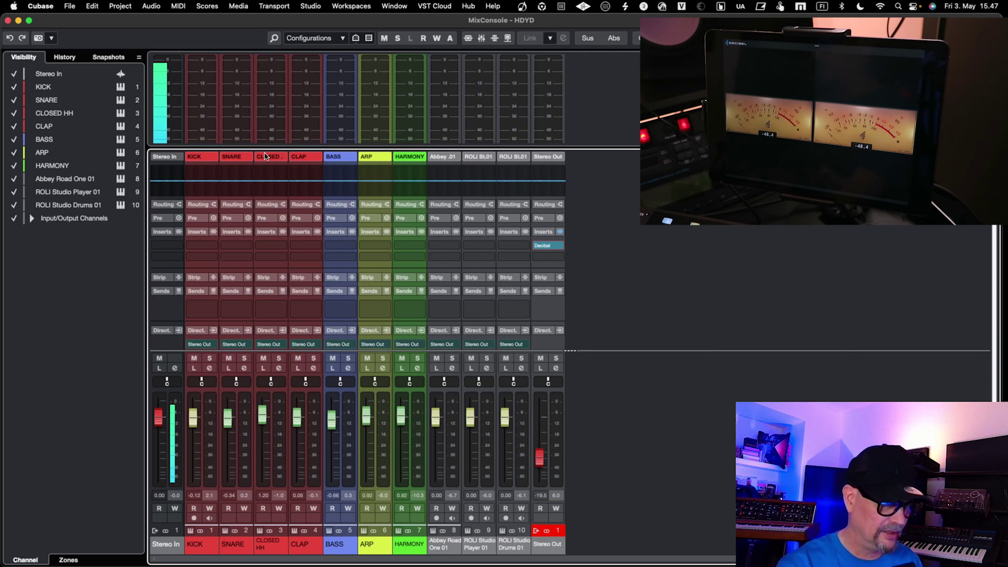
# Select channels KICK through ROLI Studio Drums 01, start playback, and reopen the Stereo Out Decibel meter
pyautogui.press('space')
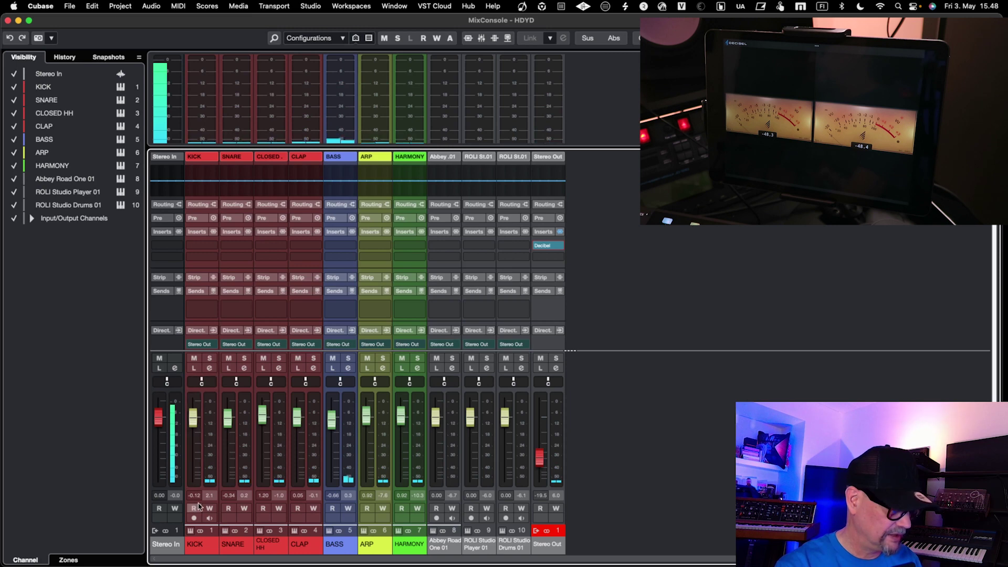
pyautogui.click(202, 548)
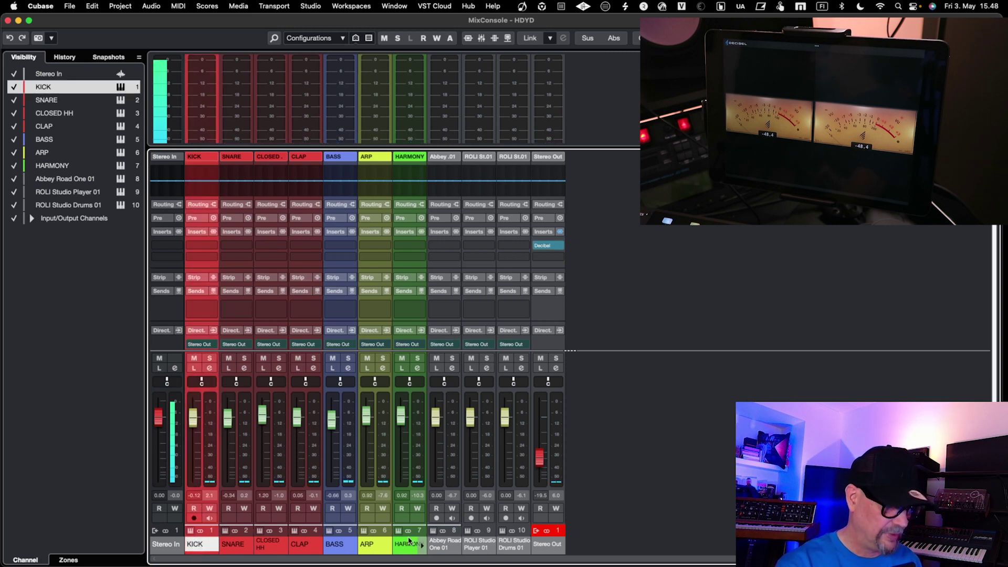
pyautogui.keyDown('shift'); pyautogui.click(512, 548); pyautogui.keyUp('shift')
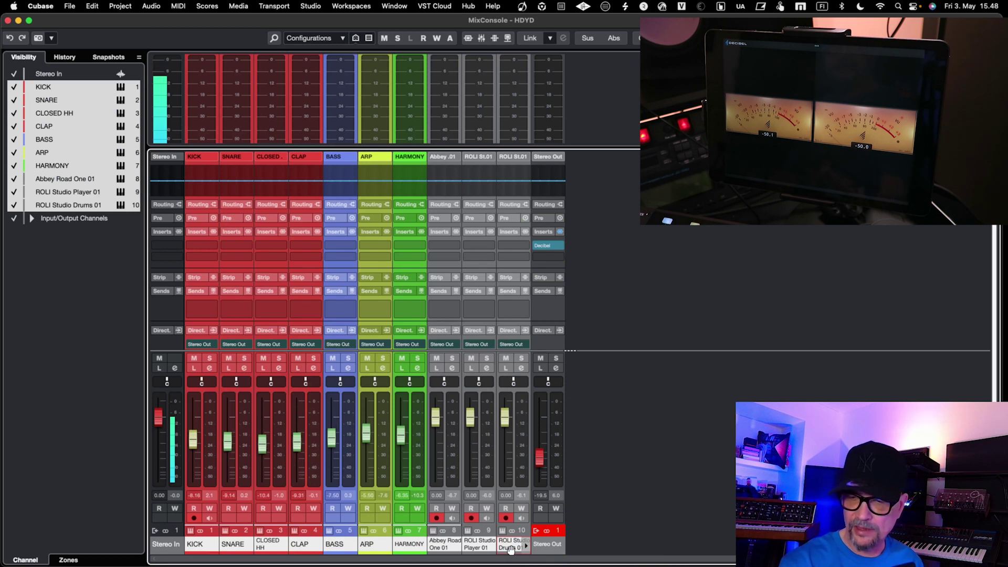
pyautogui.press('space')
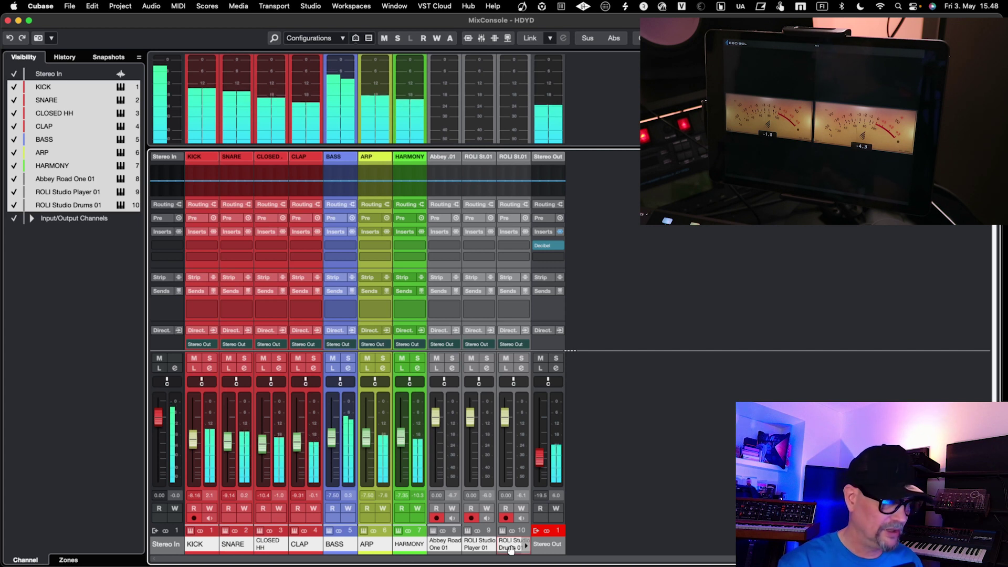
pyautogui.click(547, 247)
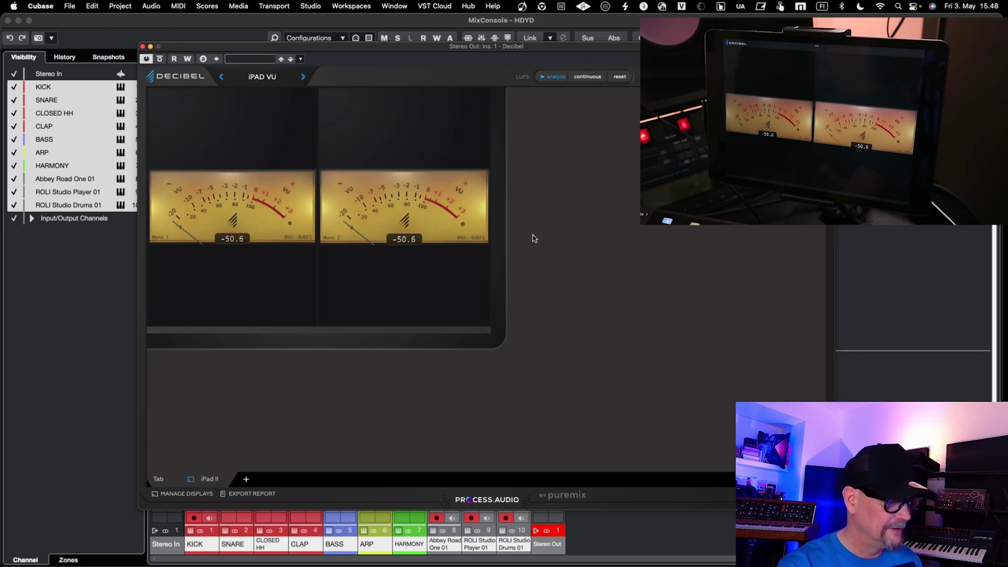
# Reopen Decibel and cycle its layout presets, settling on MAIN ALL - SMALL
pyautogui.click(142, 46)
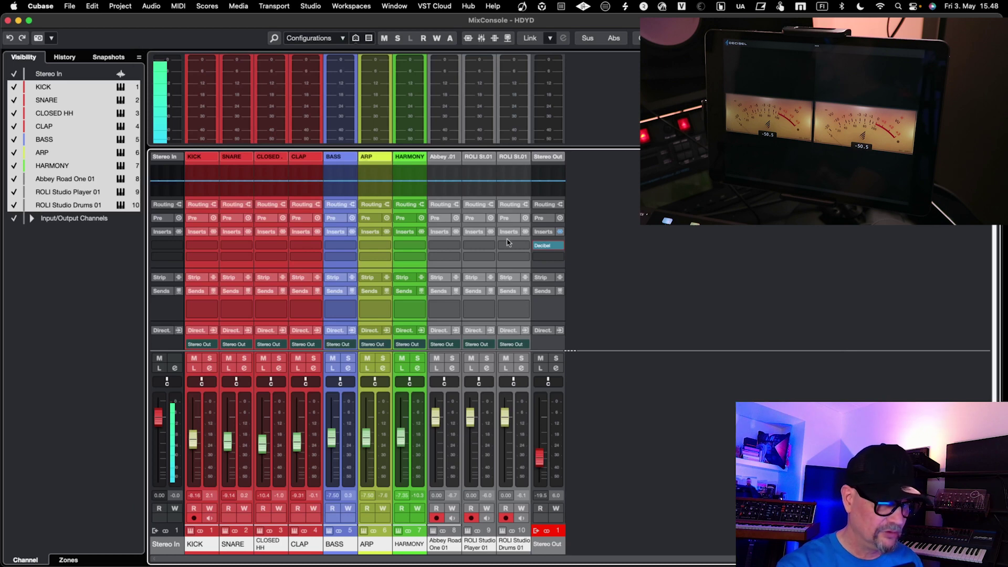
pyautogui.click(560, 247)
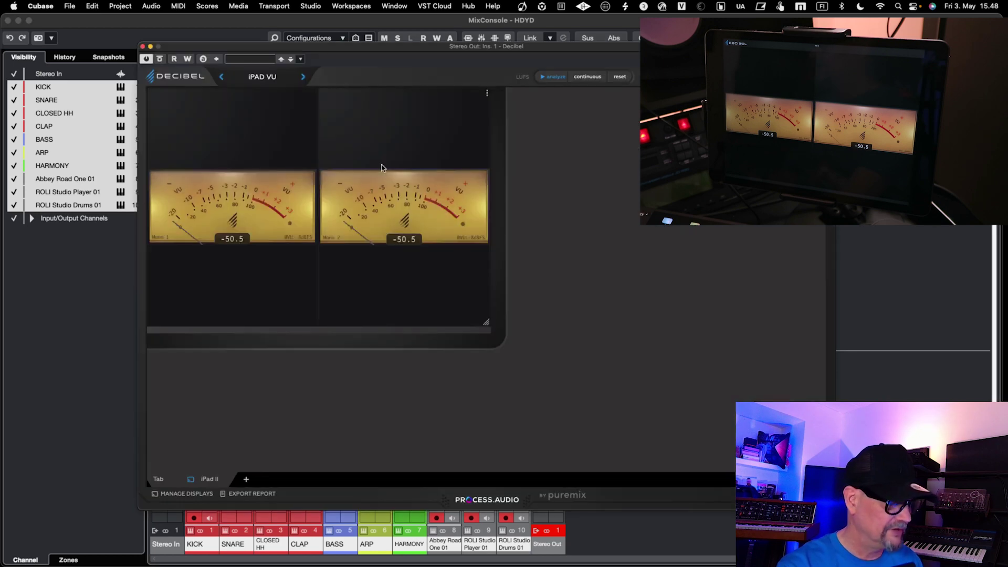
pyautogui.click(303, 77)
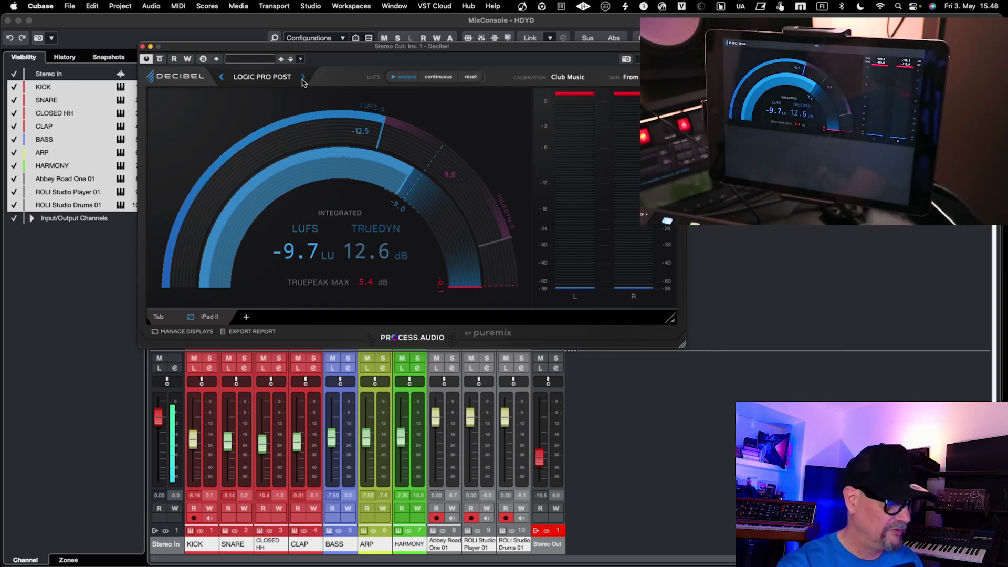
pyautogui.click(303, 77)
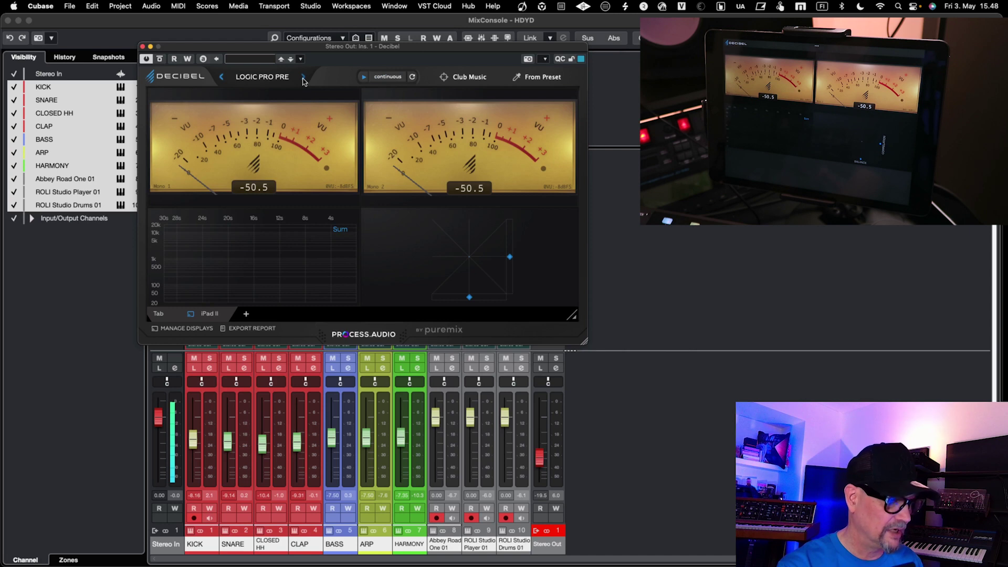
pyautogui.click(303, 77)
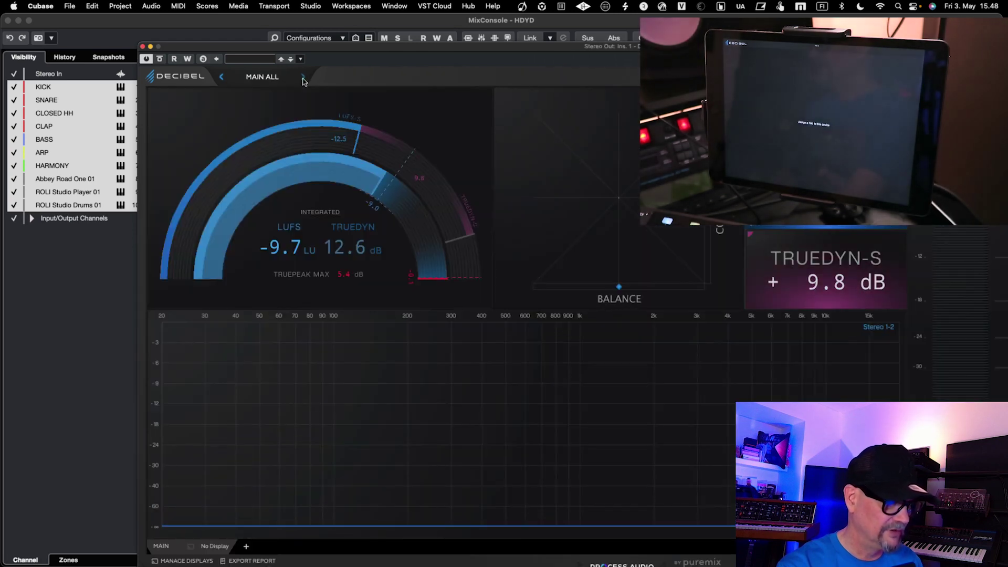
pyautogui.click(303, 78)
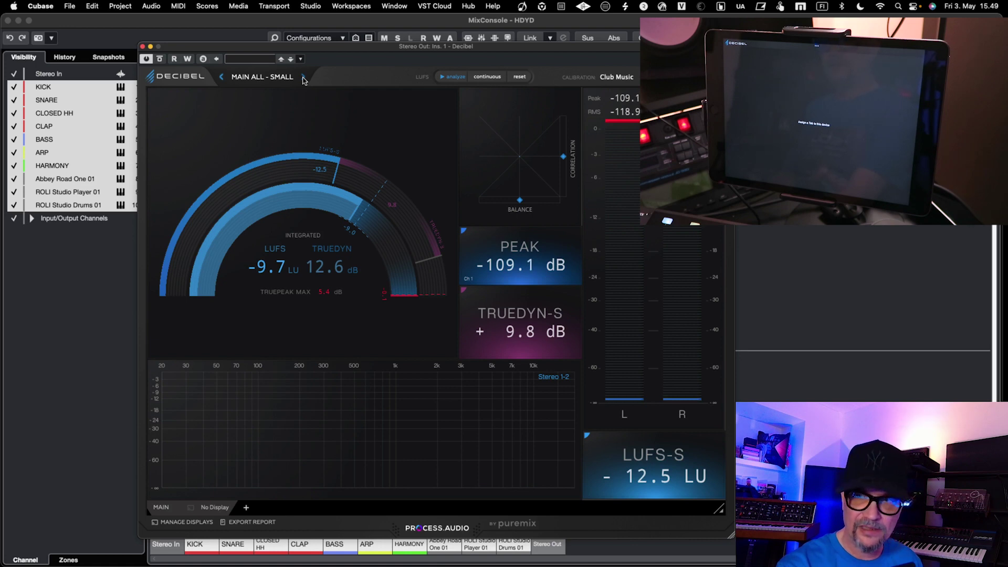
pyautogui.click(303, 78)
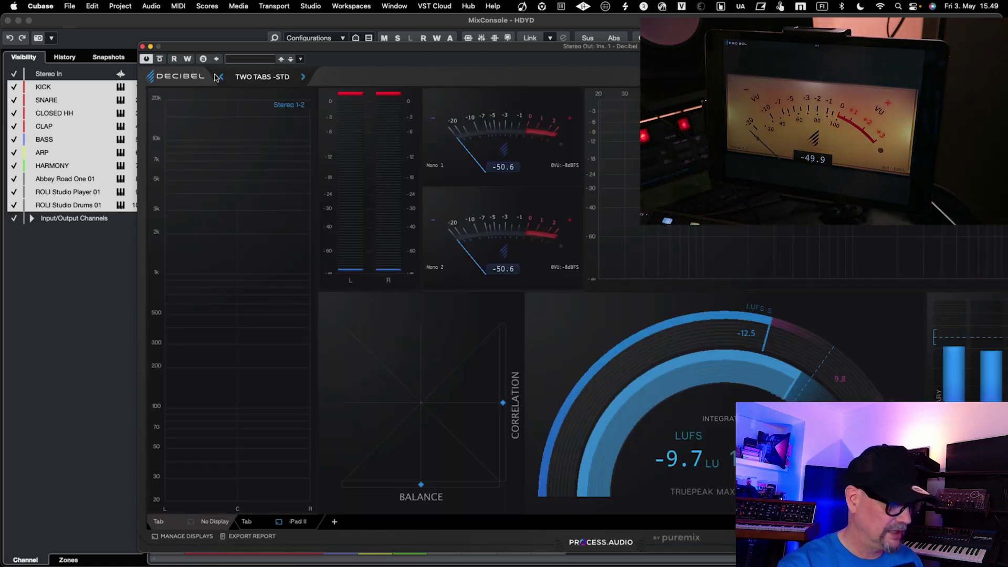
pyautogui.click(222, 79)
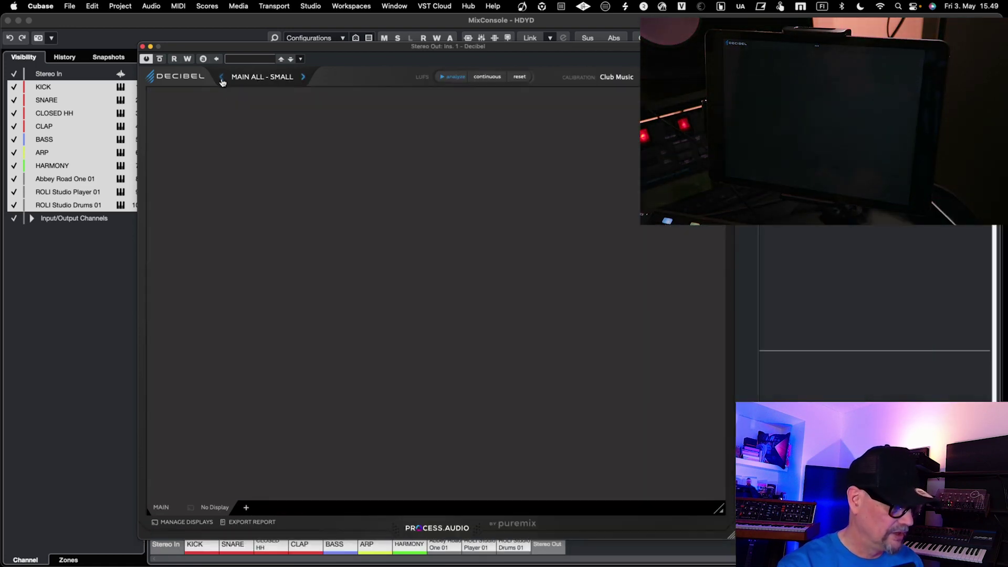
pyautogui.click(212, 512)
# Send the Decibel meter display to iPad II instead of iPad I
pyautogui.click(217, 479)
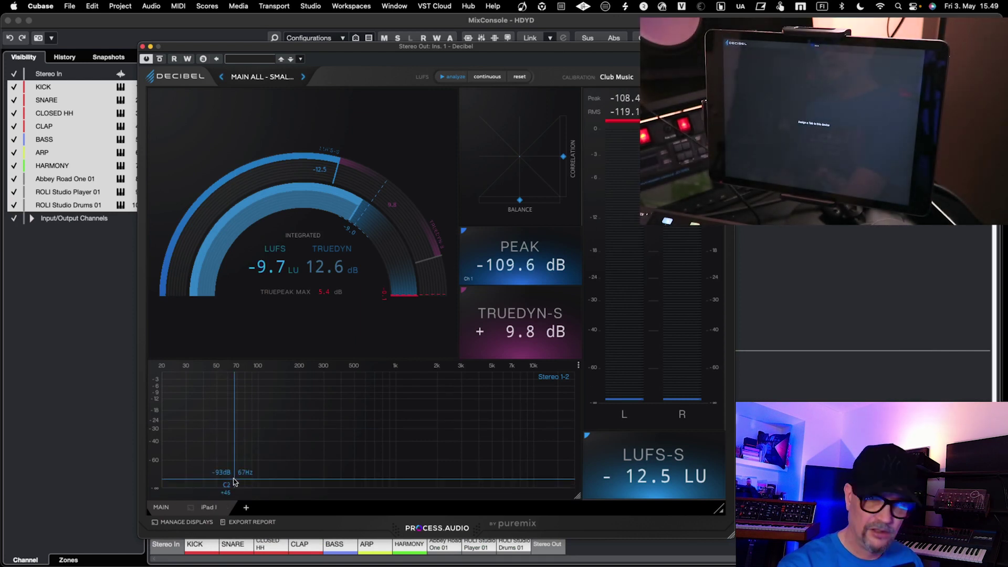
pyautogui.click(210, 508)
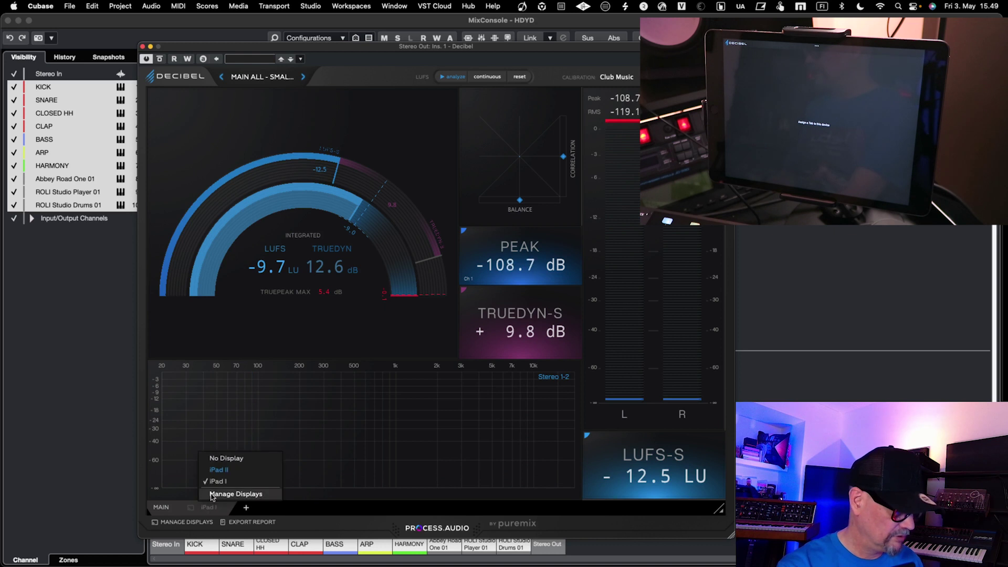
pyautogui.click(219, 470)
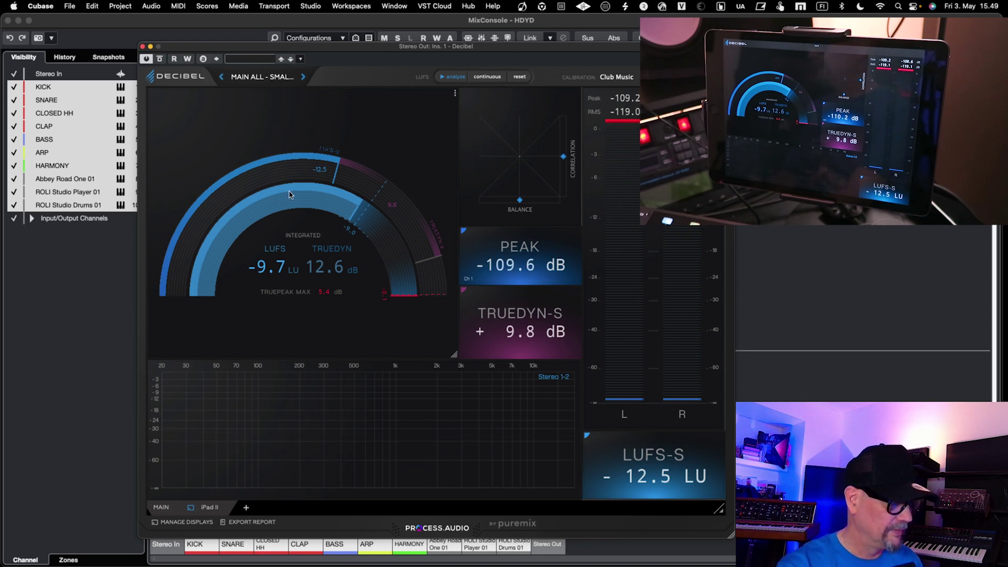
# Load the User preset iPAD VU in Decibel and close the meter window
pyautogui.click(267, 78)
pyautogui.moveTo(266, 105)
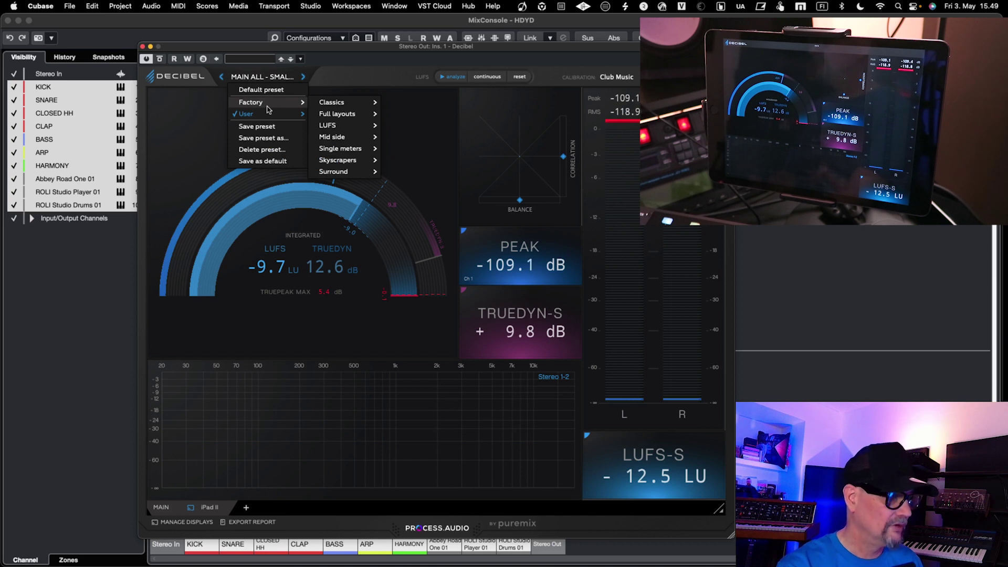
pyautogui.click(336, 114)
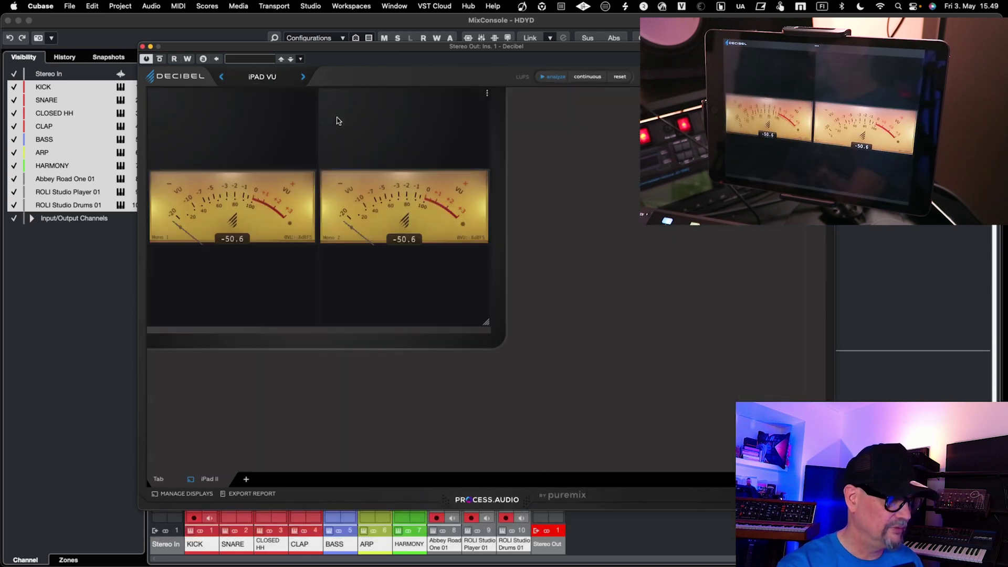
pyautogui.click(143, 48)
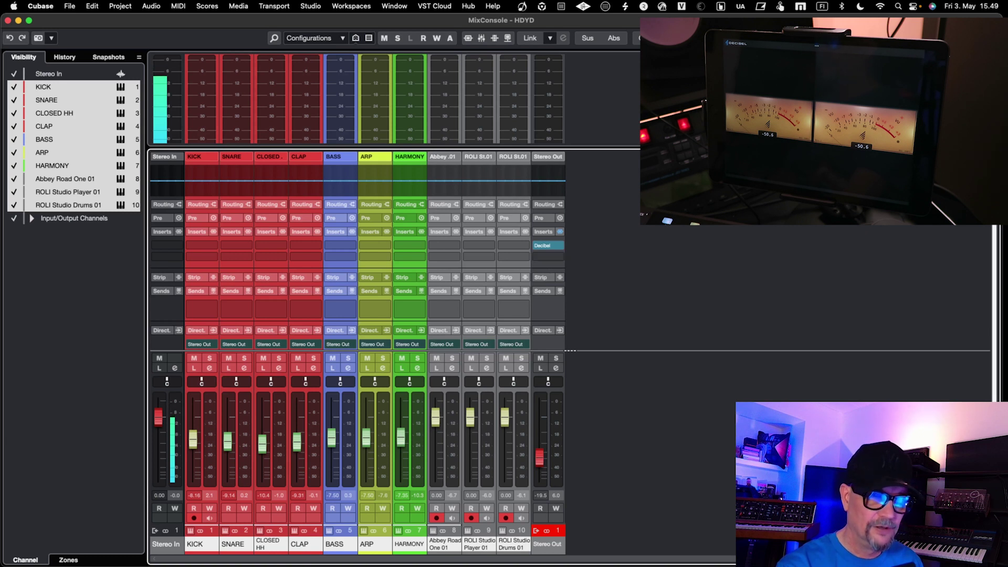
# Narrow the MixConsole window, deselect the KICK–HARMONY channels, and start playback
pyautogui.moveTo(994, 315); pyautogui.dragTo(864, 315)
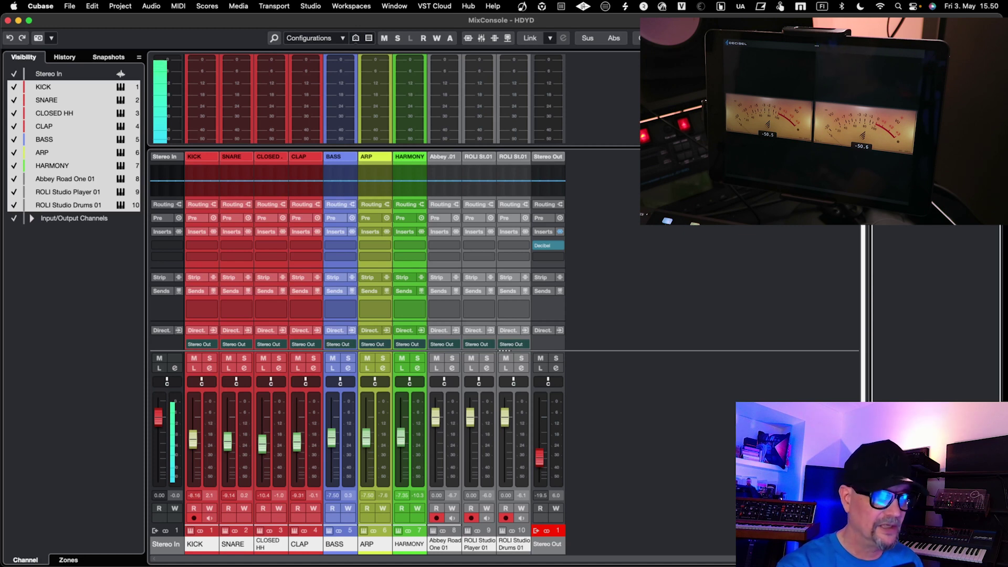
pyautogui.press('super+shift+a')
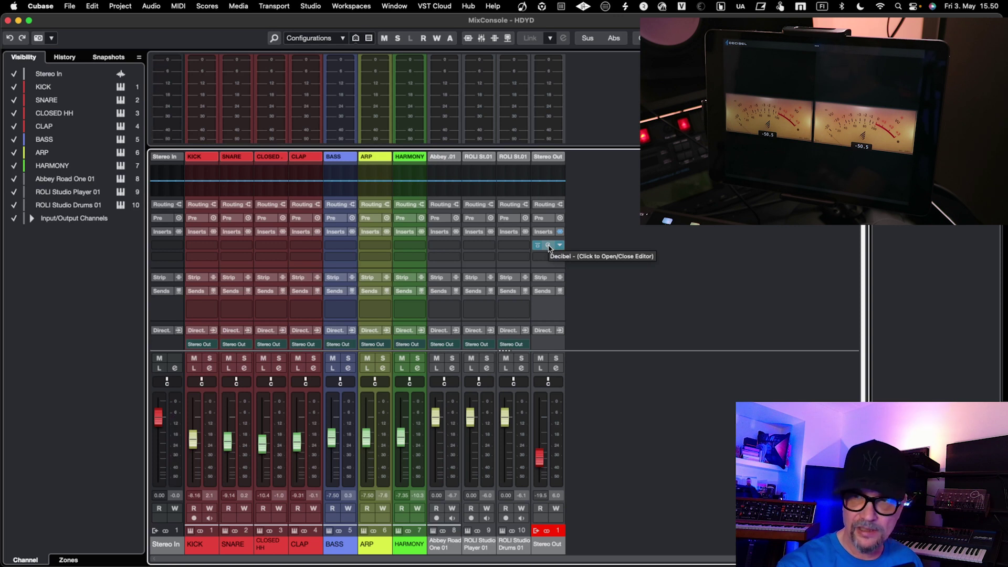
pyautogui.press('space')
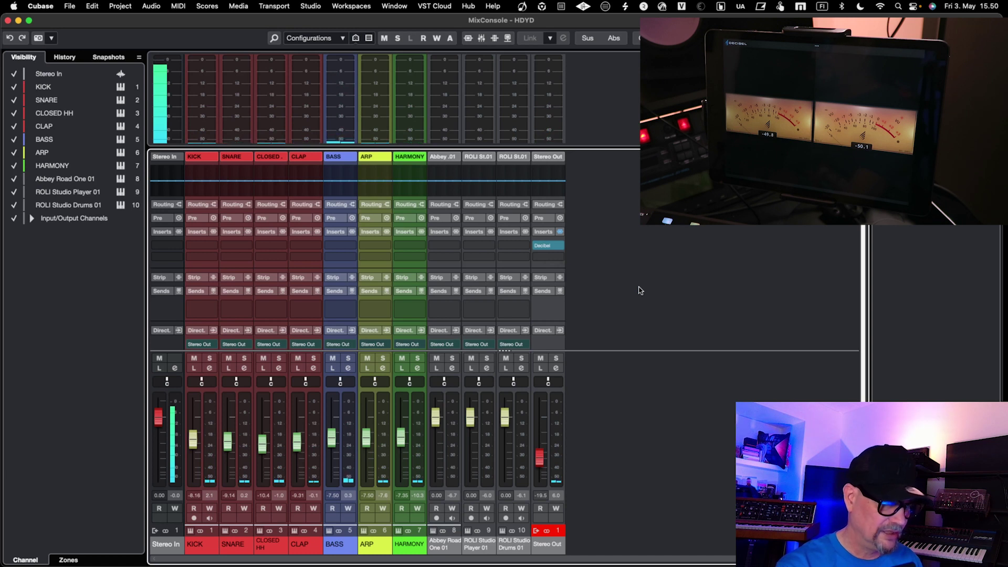
# Open the Stereo Out Decibel VU meters and move the window up and left
pyautogui.moveTo(546, 246)
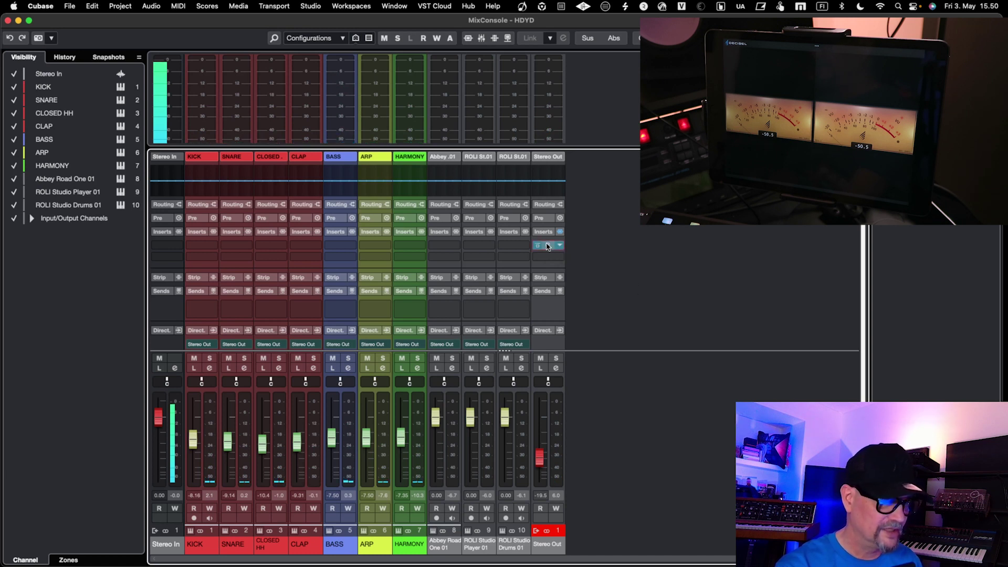
pyautogui.click(547, 247)
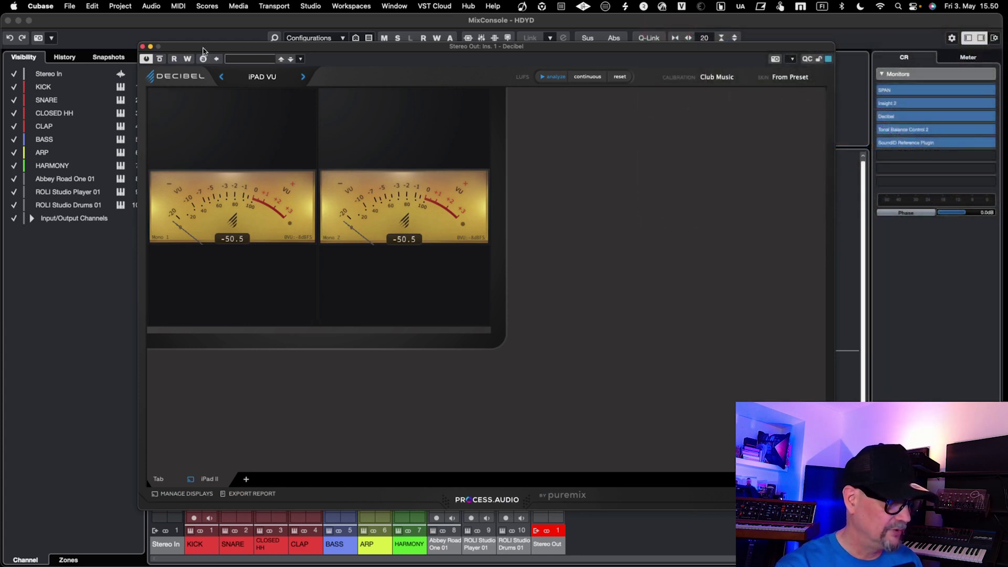
pyautogui.moveTo(203, 48); pyautogui.dragTo(202, 53)
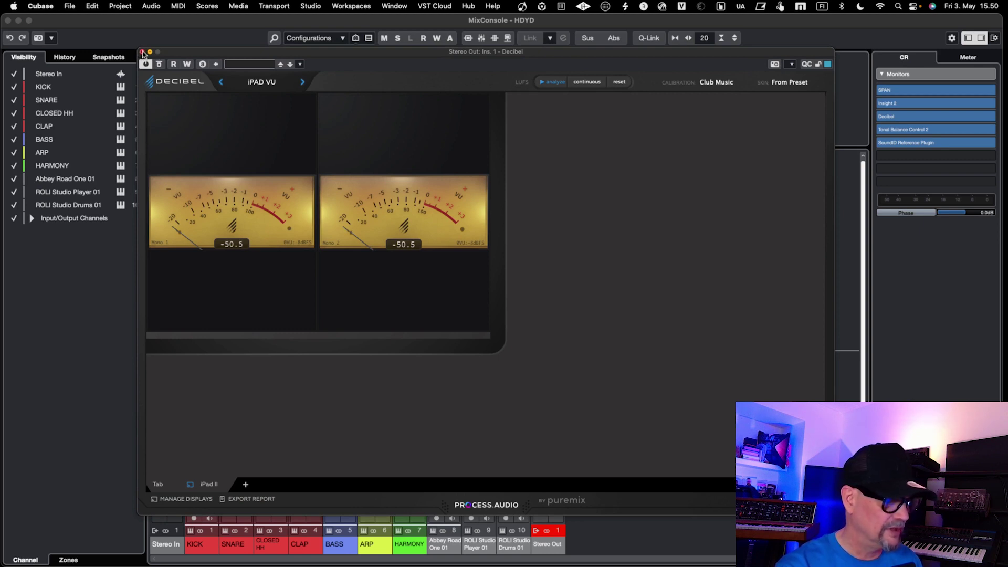
pyautogui.moveTo(211, 57); pyautogui.dragTo(153, 24)
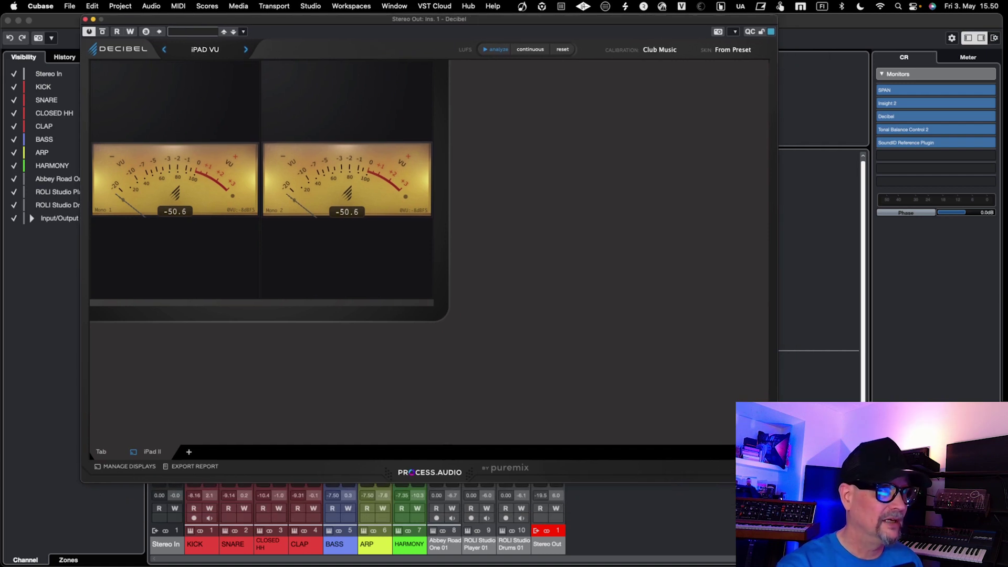
# Open the Monitor Decibel loudness meter, play to watch it respond, then close it
pyautogui.click(886, 116)
pyautogui.moveTo(585, 163); pyautogui.dragTo(615, 204)
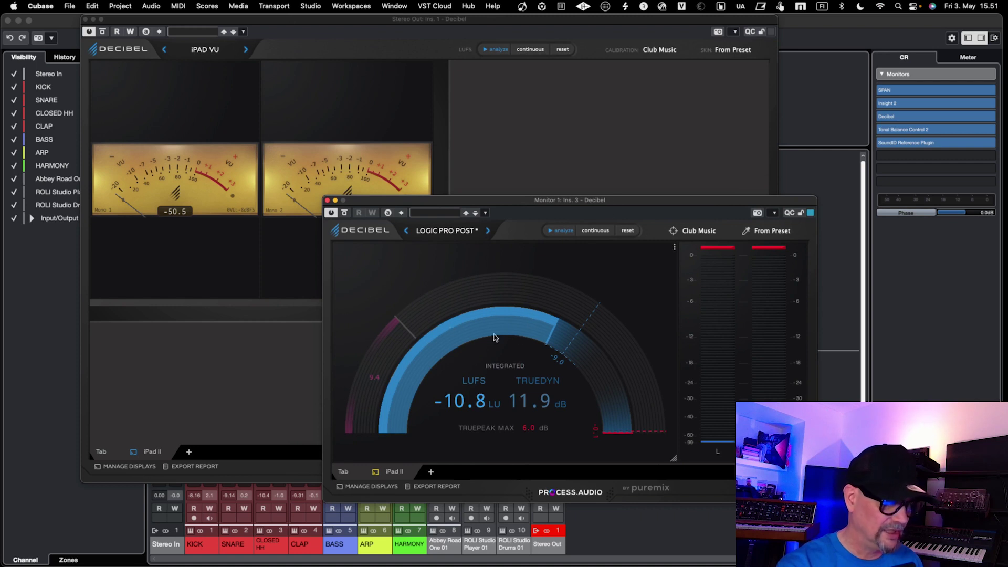
pyautogui.press('space')
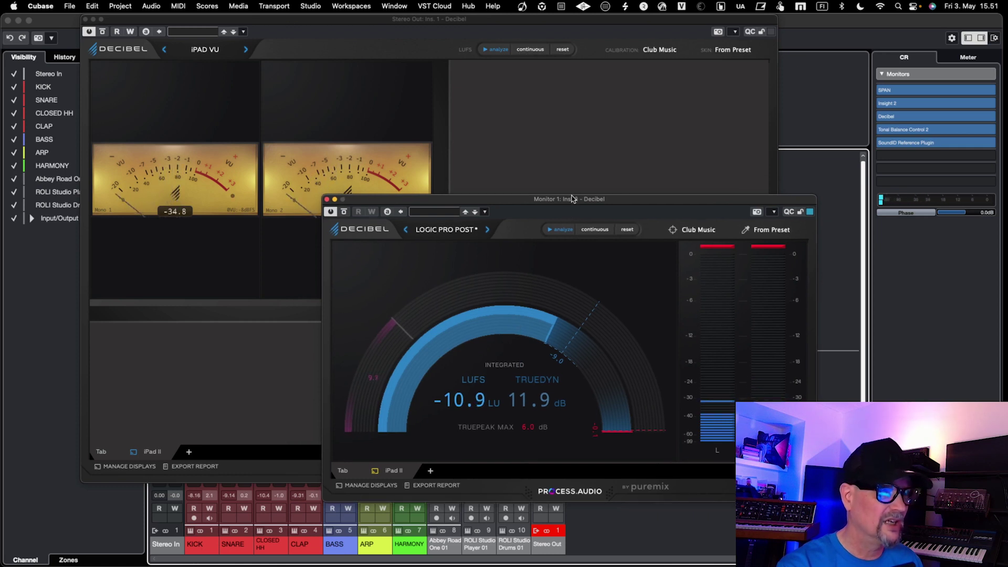
pyautogui.press('super+w')
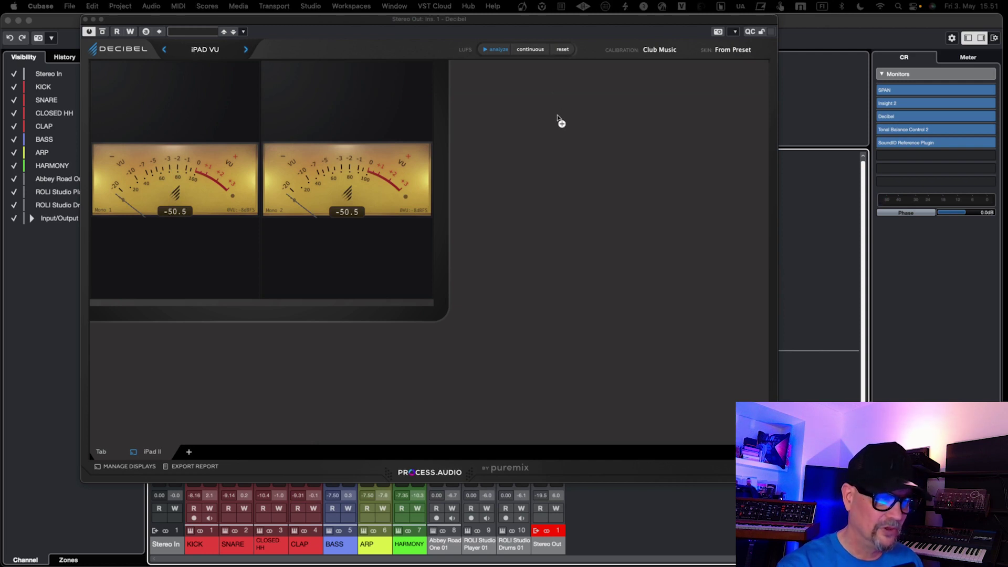
# Close the Stereo Out Decibel window and the Raven Dashboard
pyautogui.click(84, 21)
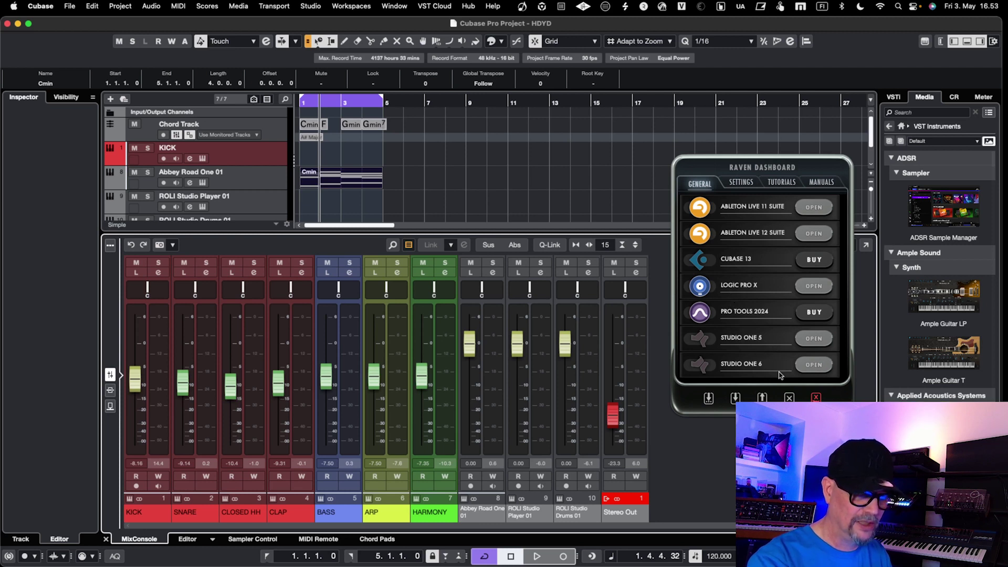
pyautogui.click(817, 398)
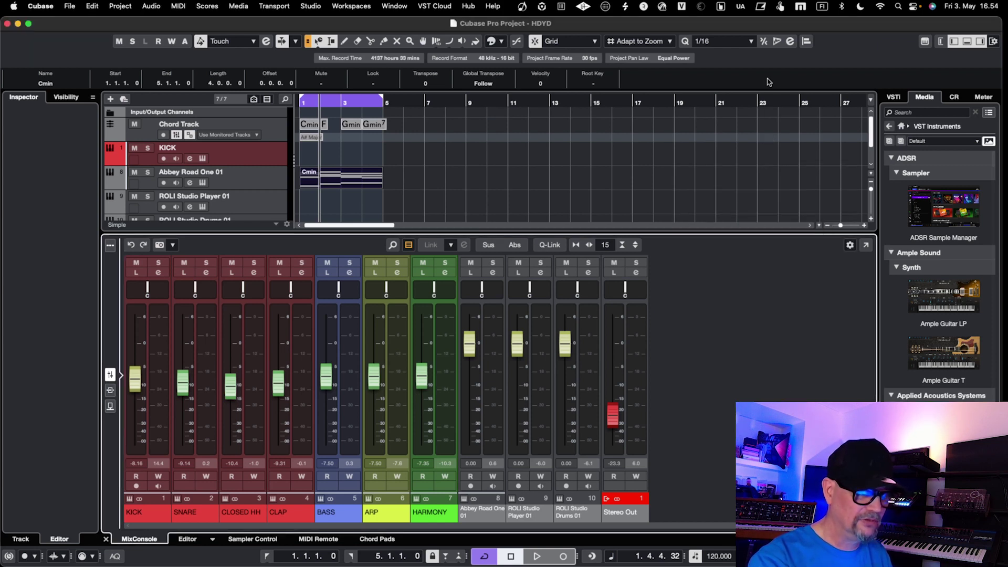
pyautogui.click(779, 8)
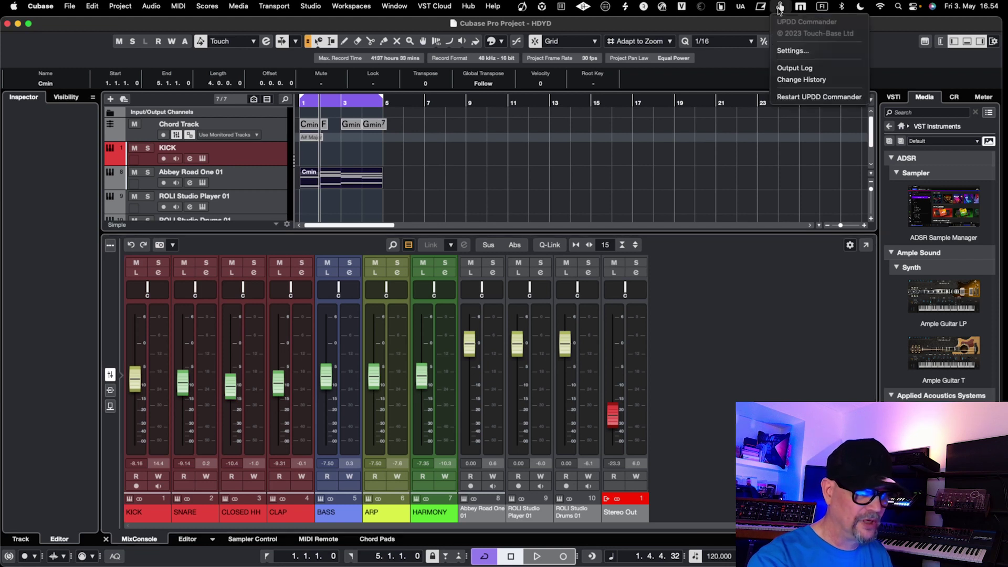
pyautogui.click(788, 53)
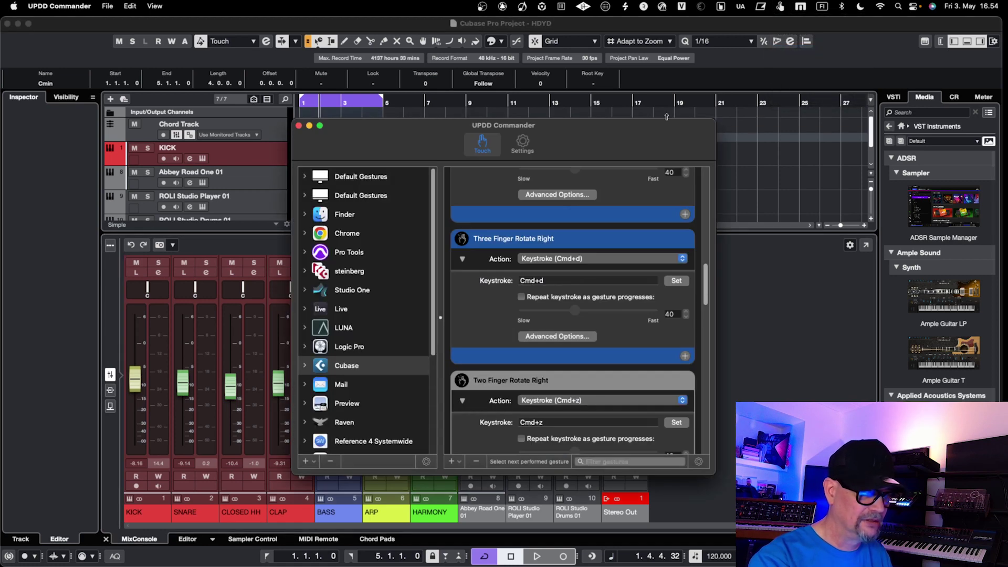
pyautogui.moveTo(641, 138); pyautogui.dragTo(661, 138)
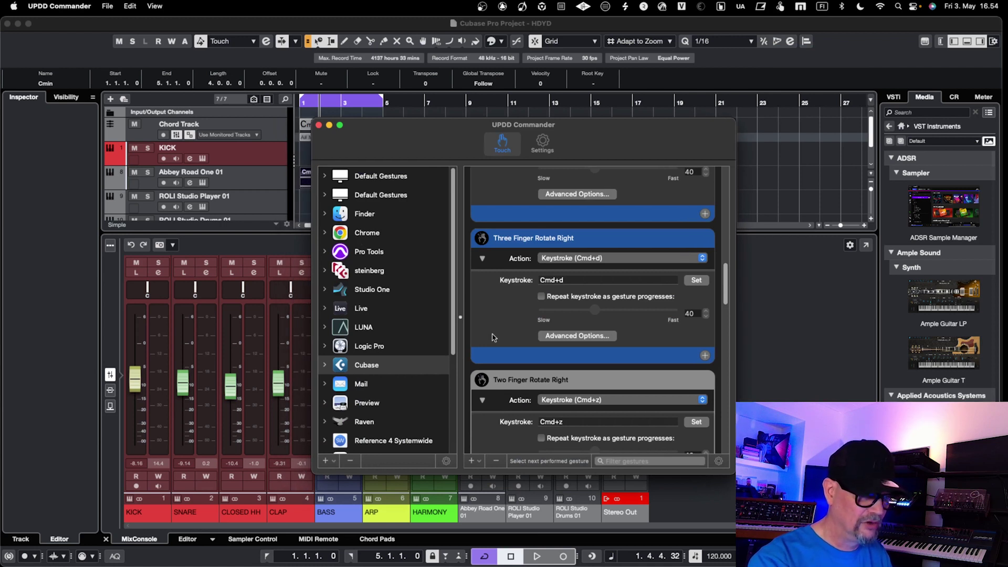
pyautogui.scroll(2, 492, 337)
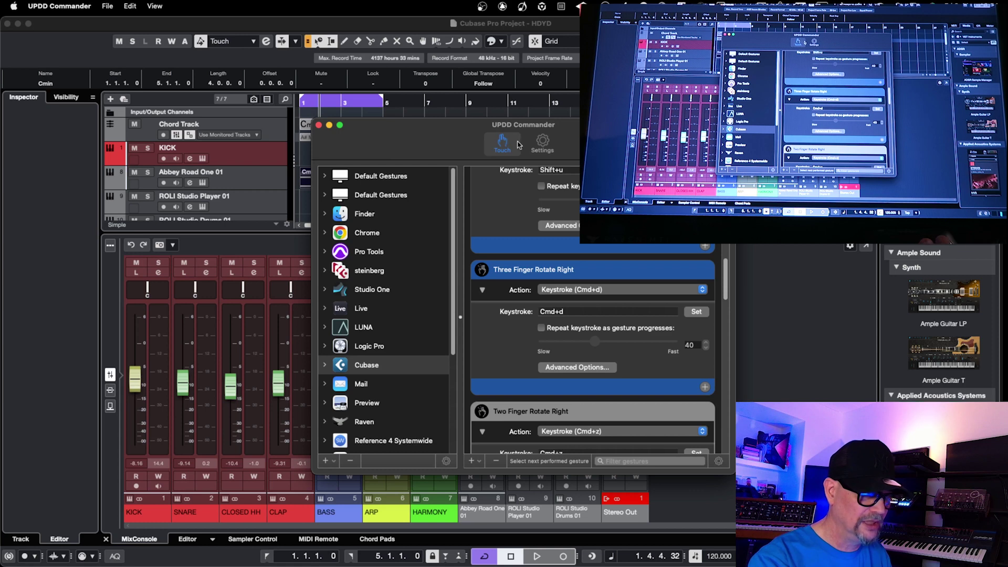
pyautogui.click(318, 125)
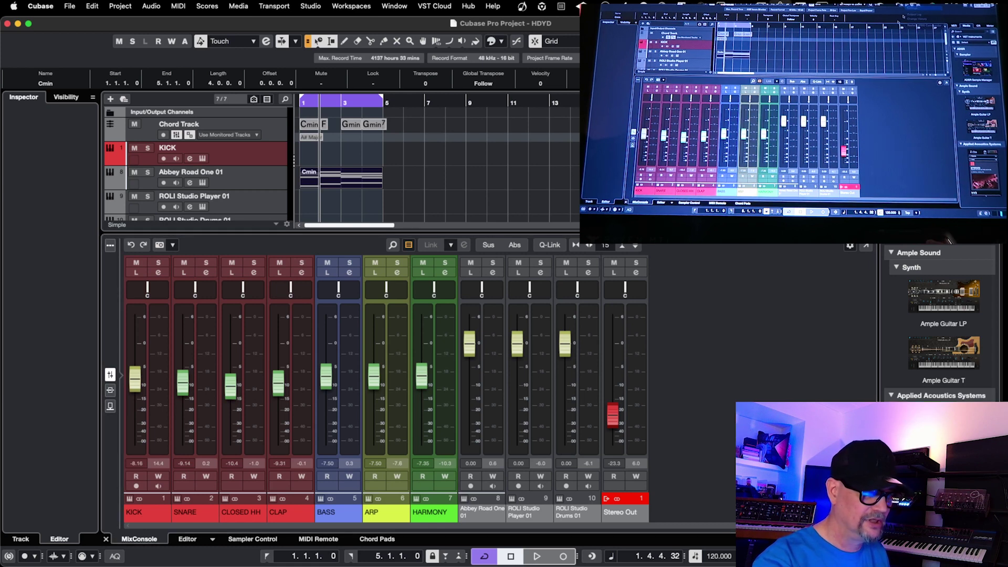
pyautogui.click(796, 42)
pyautogui.scroll(-5, 521, 334)
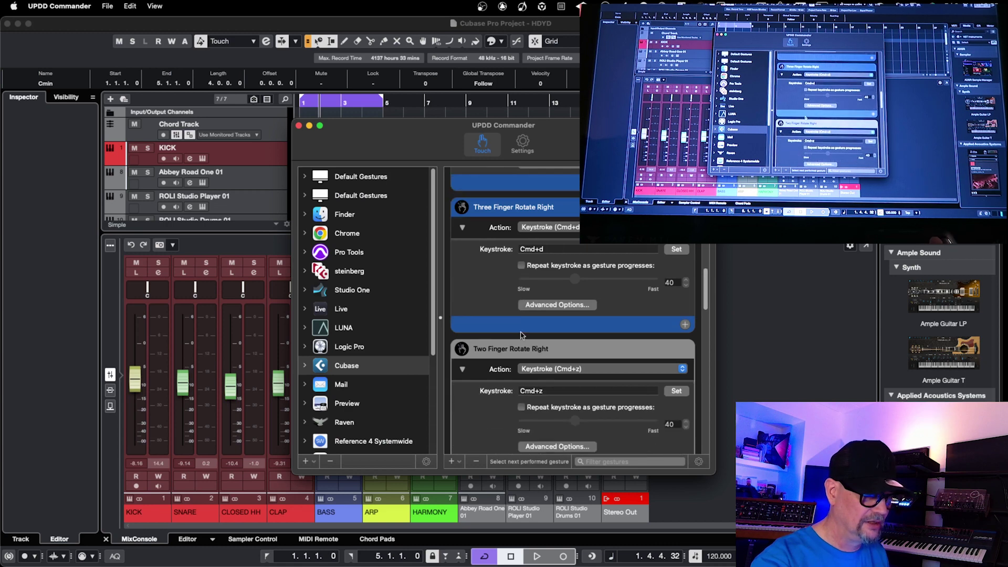
pyautogui.scroll(5, 522, 335)
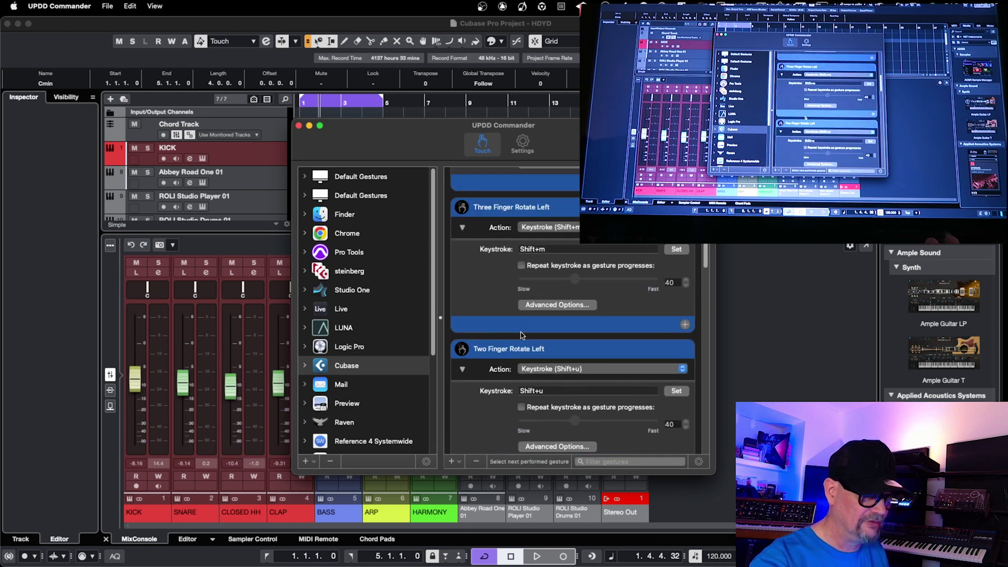
pyautogui.scroll(5, 521, 334)
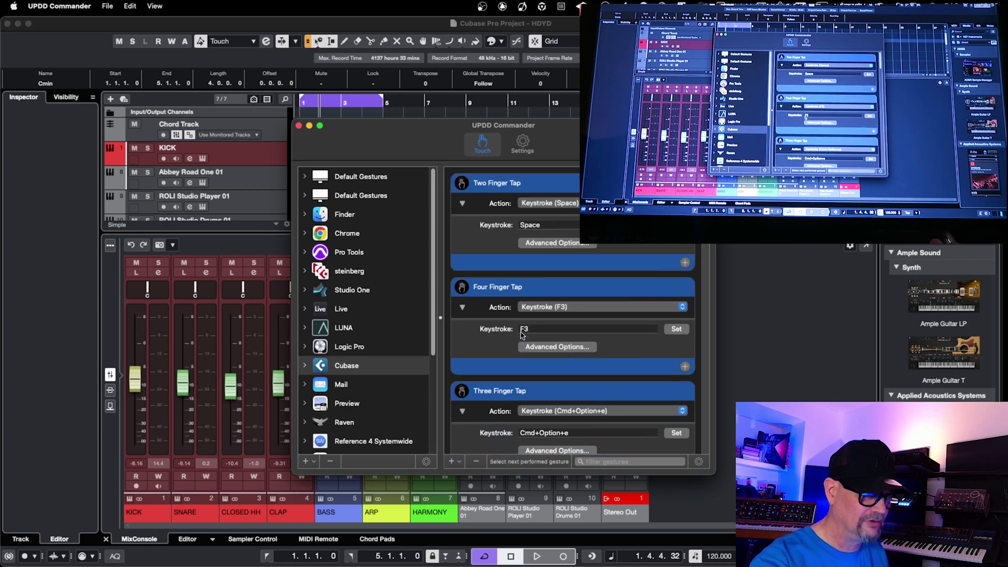
pyautogui.click(299, 126)
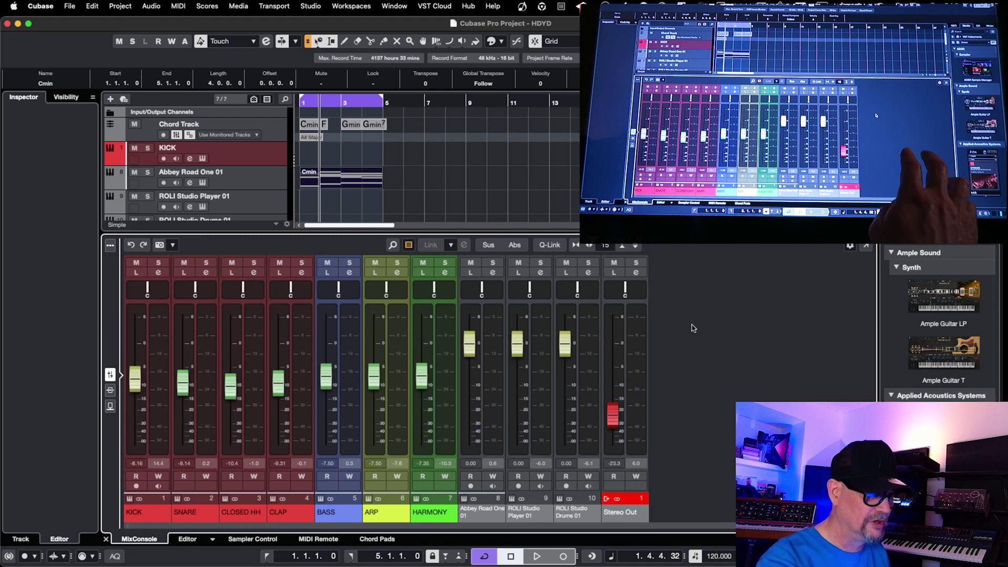
# Play back the project, then duplicate the Cmin part and delete the duplicate
pyautogui.press('space')
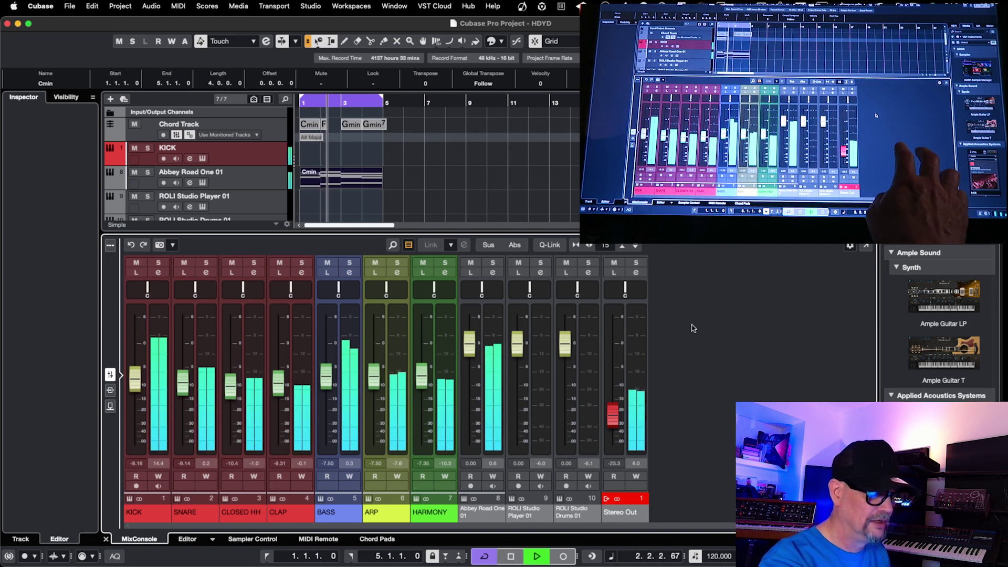
pyautogui.press('space')
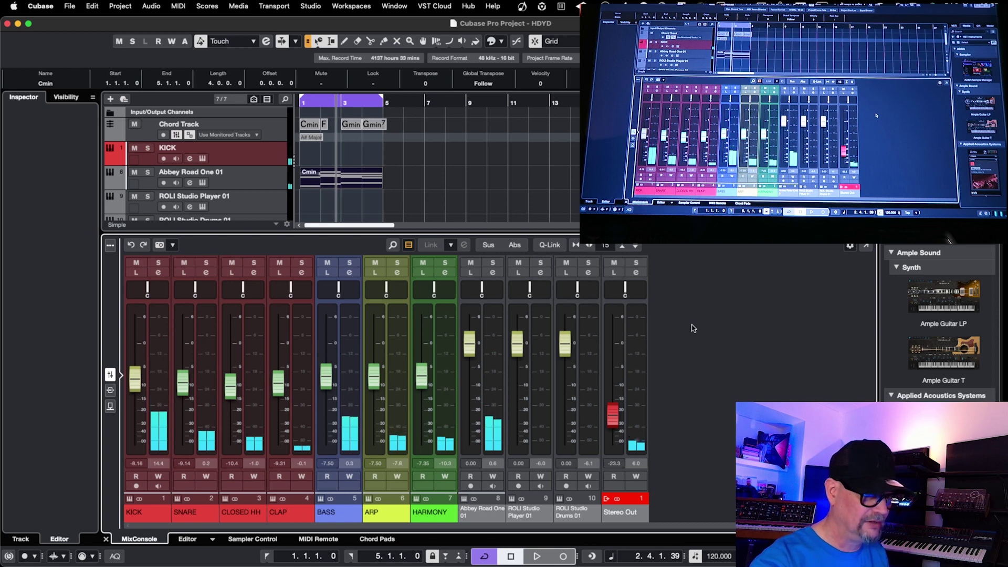
pyautogui.press('space')
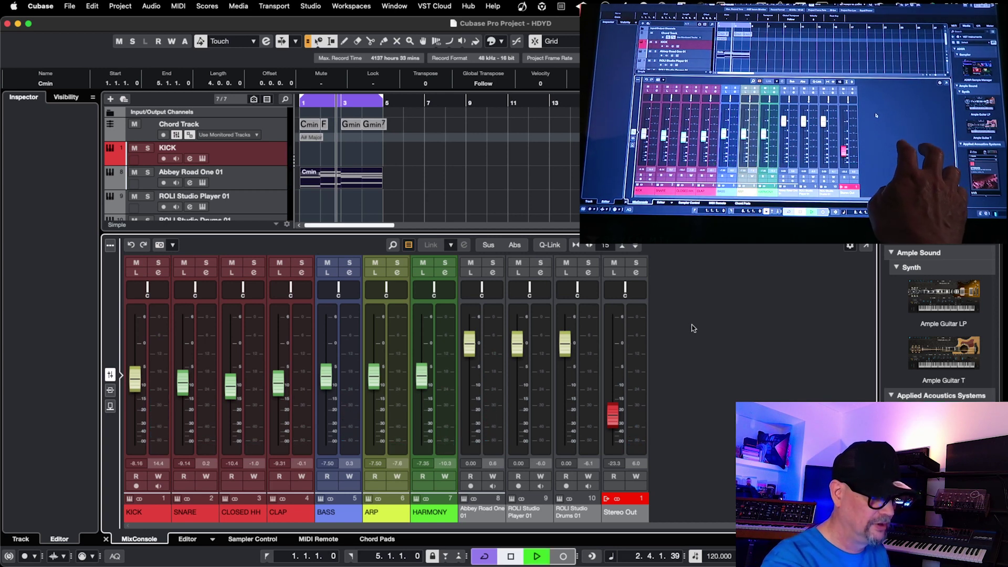
pyautogui.press('space')
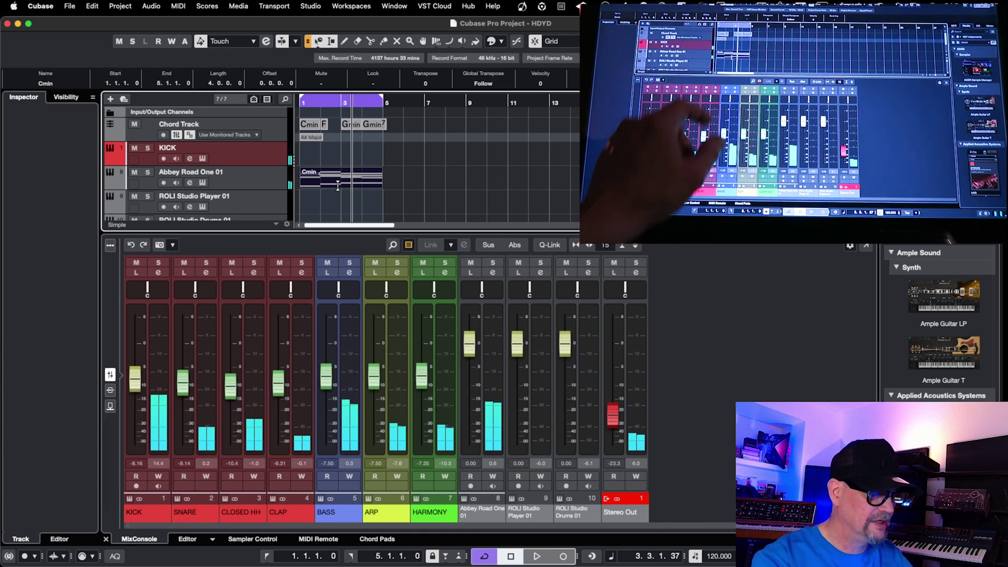
pyautogui.click(364, 175)
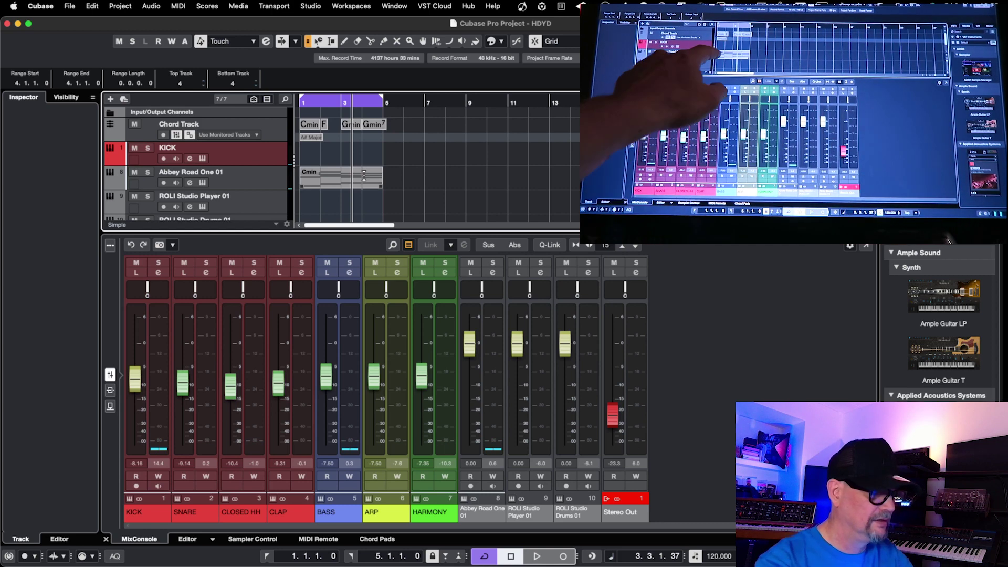
pyautogui.click(323, 180)
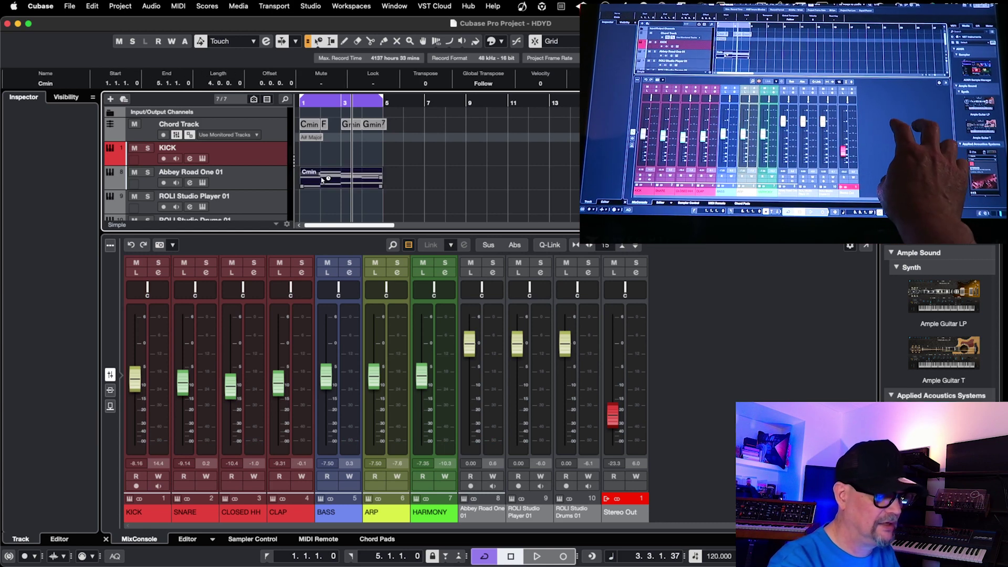
pyautogui.press('super+d')
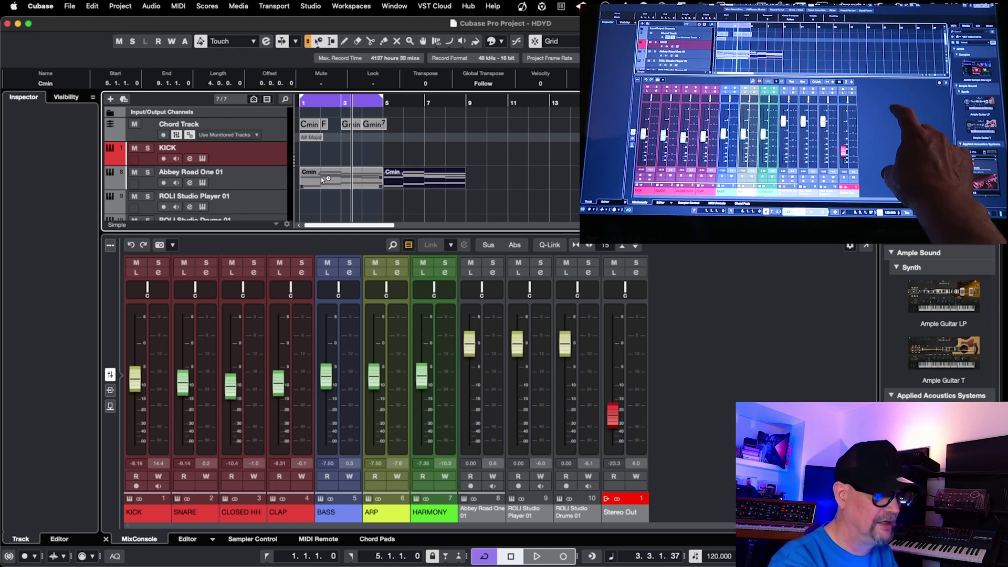
pyautogui.press('Delete')
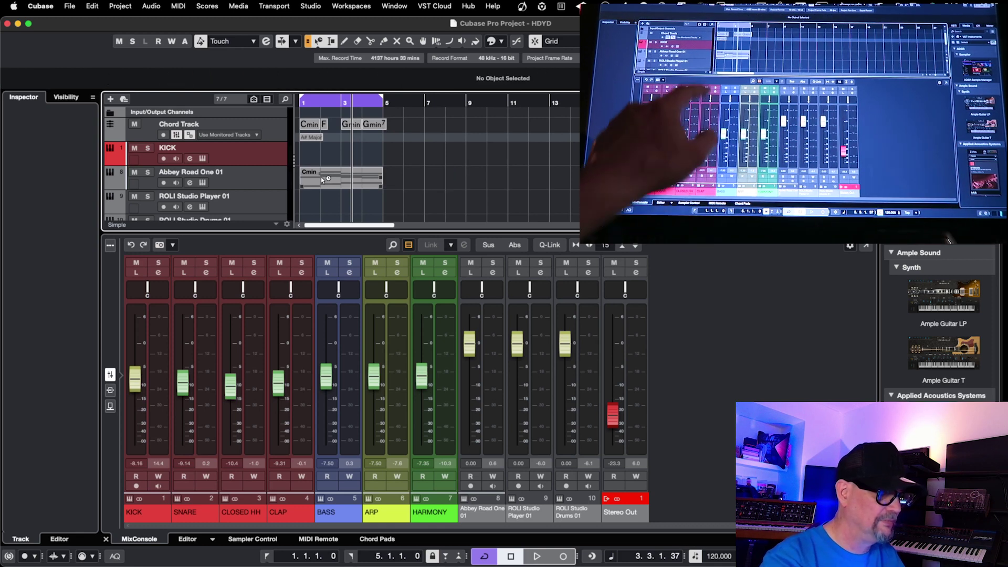
# Duplicate the Cmin part on Abbey Road One 01 to bar 5, then mute and unmute it
pyautogui.click(321, 178)
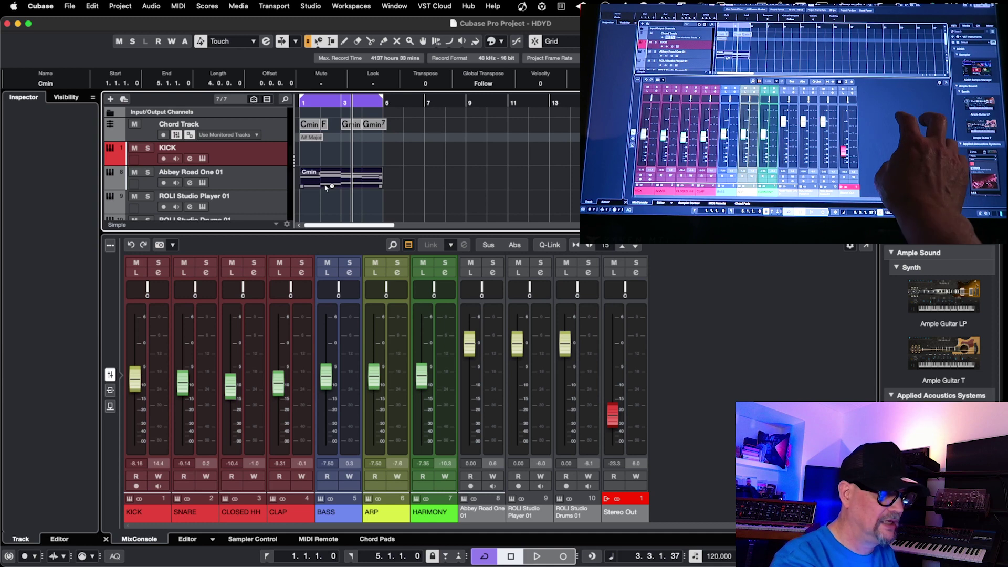
pyautogui.press('super+d')
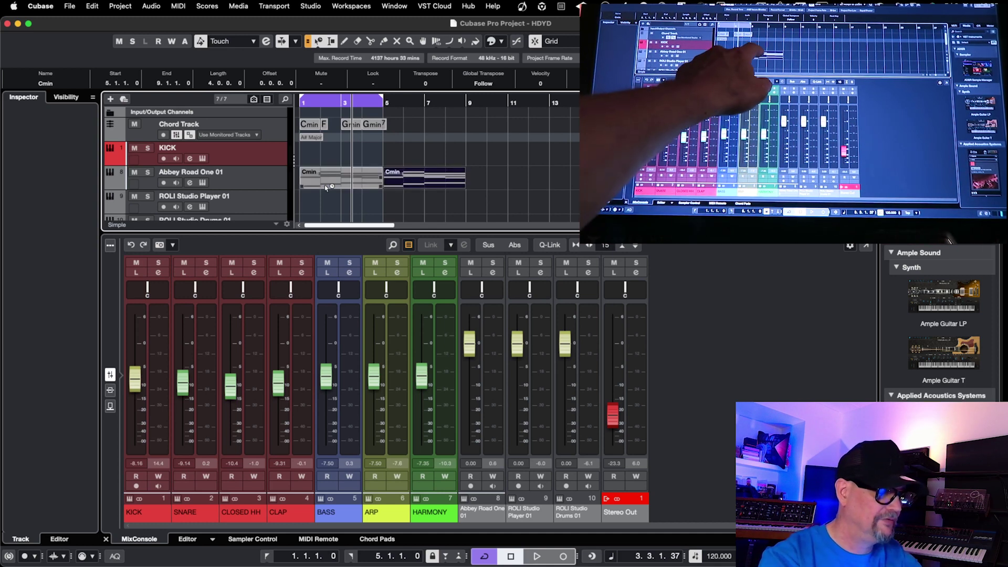
pyautogui.hotkey('shift', 'm')
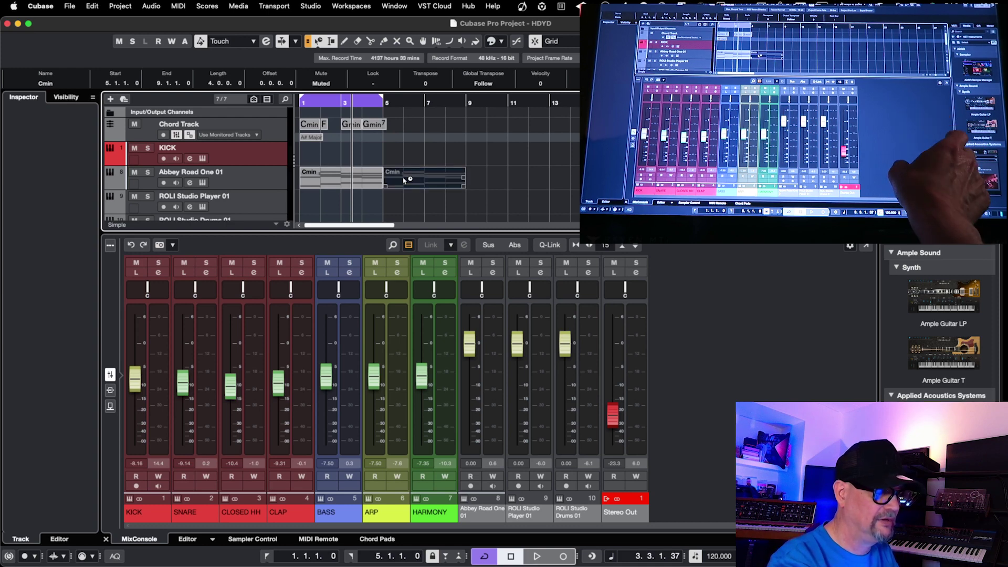
pyautogui.hotkey('shift', 'u')
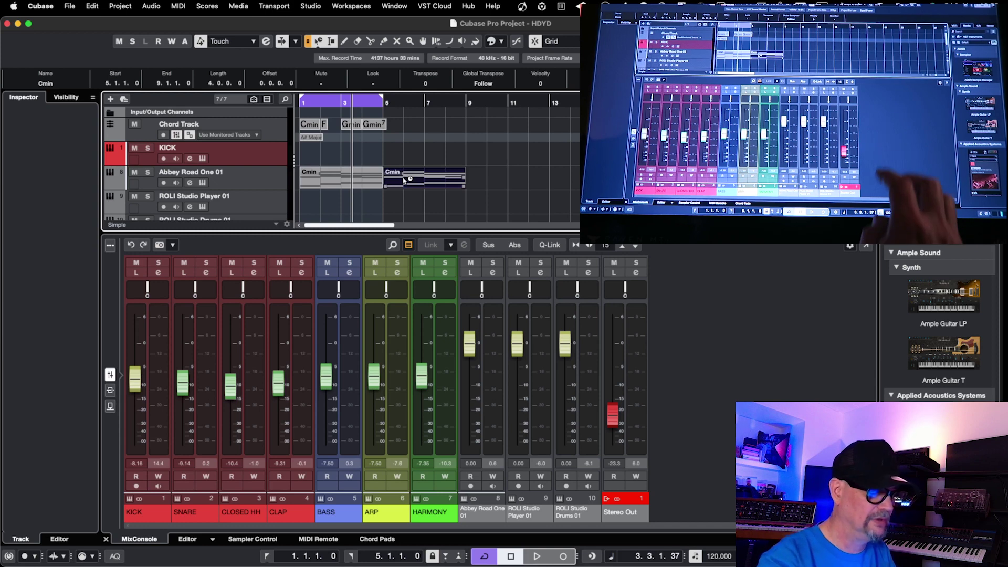
# Toggle the lower zone and its Sampler Control and Key Editor tabs on and off
pyautogui.press('super+alt+e')
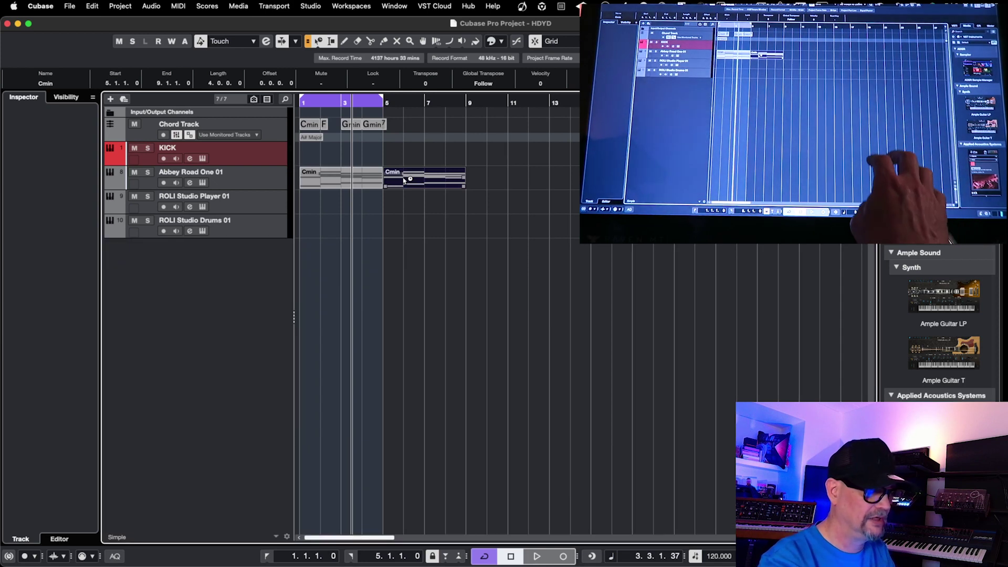
pyautogui.press('super+alt+e')
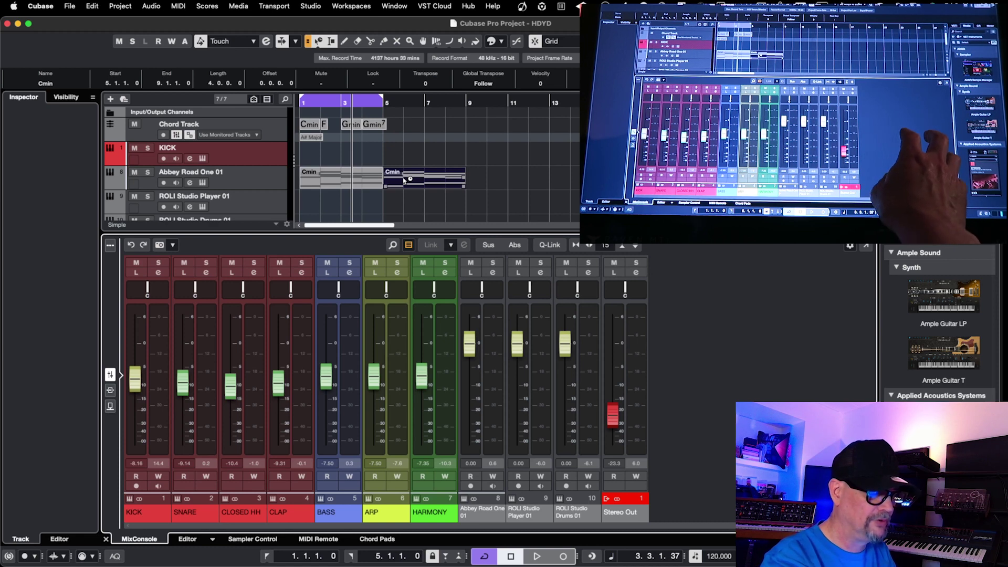
pyautogui.click(263, 540)
pyautogui.click(187, 540)
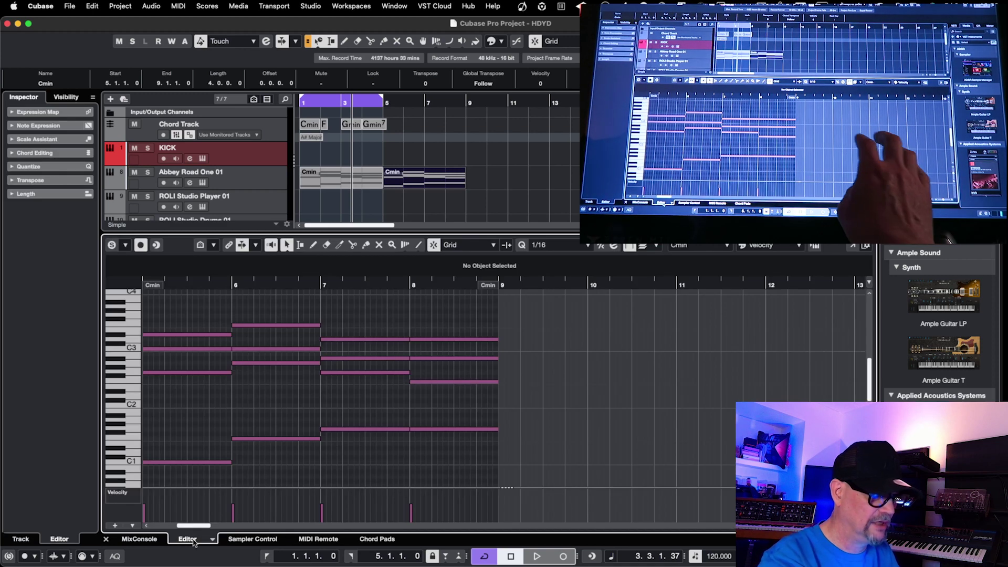
pyautogui.click(189, 539)
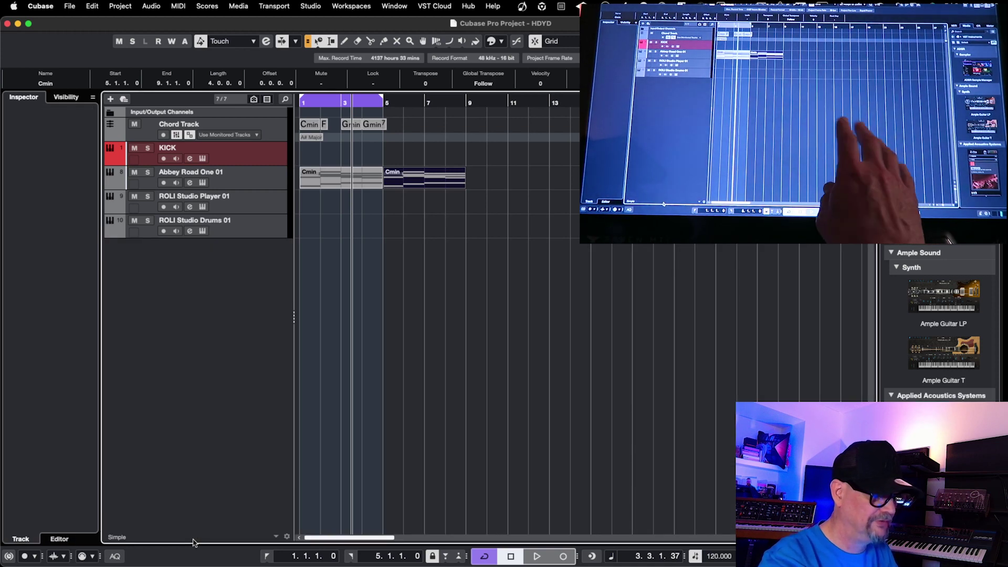
pyautogui.click(187, 540)
pyautogui.click(193, 542)
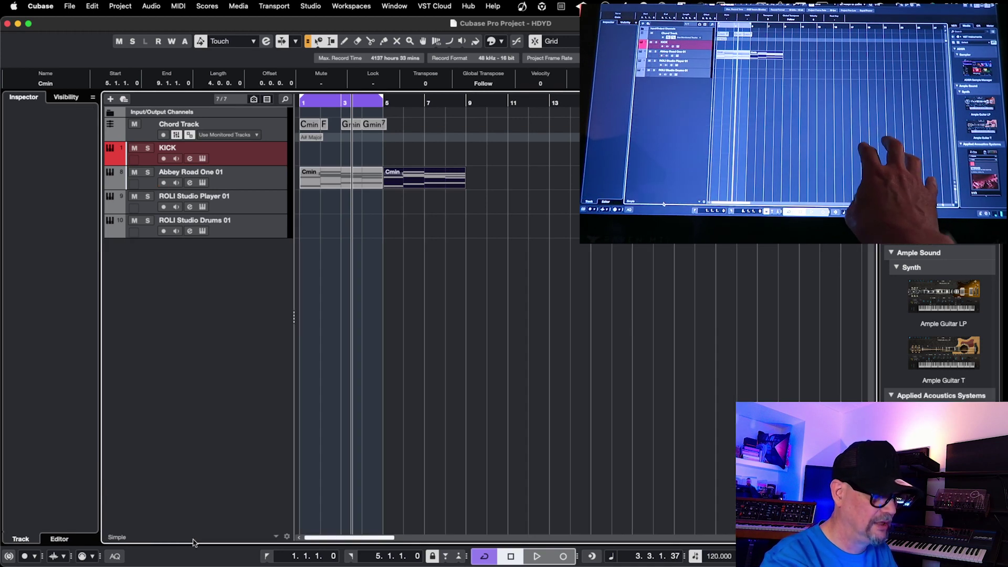
pyautogui.click(193, 542)
# Hide the lower-zone mixer and open the full MixConsole window with F3
pyautogui.click(140, 540)
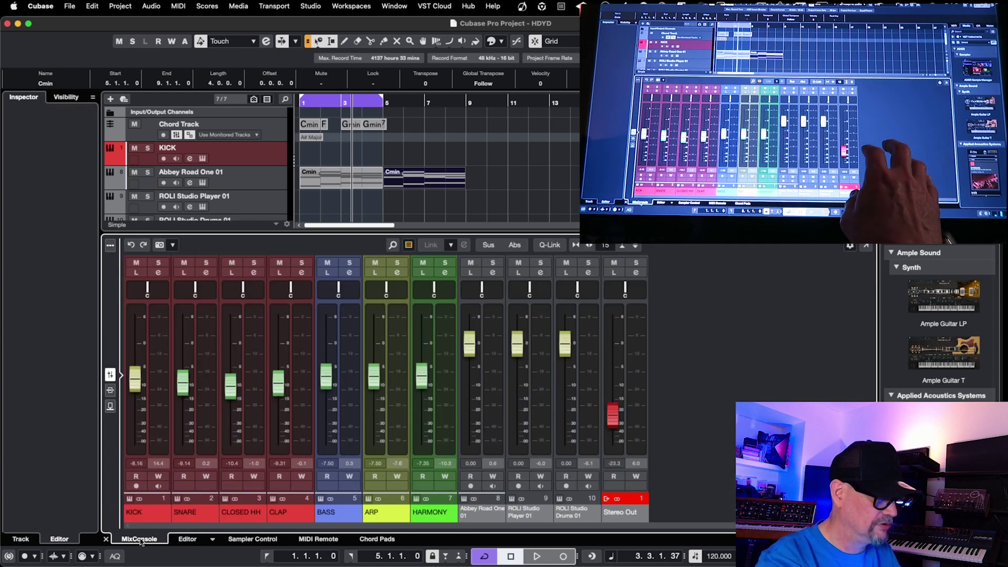
pyautogui.click(140, 540)
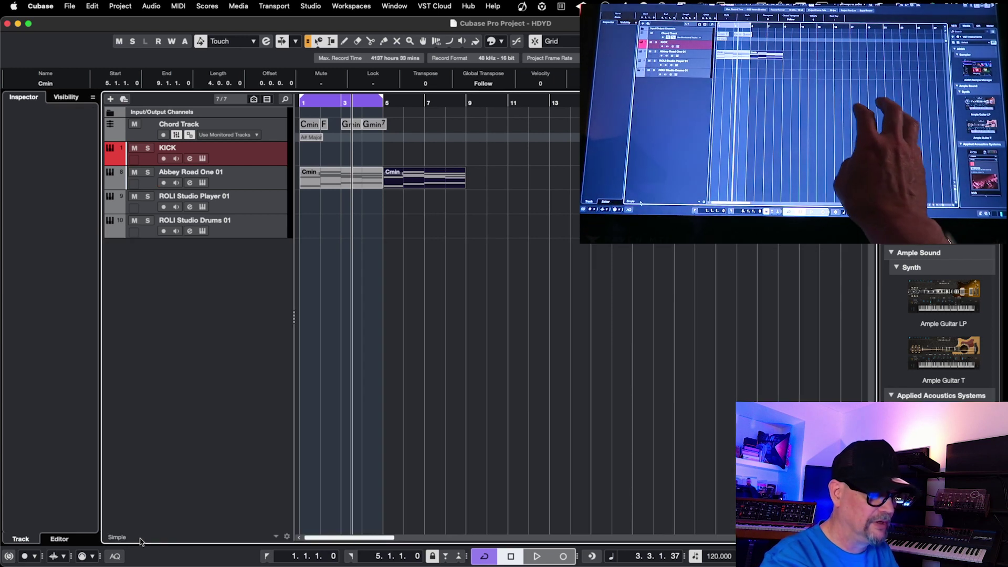
pyautogui.press('F3')
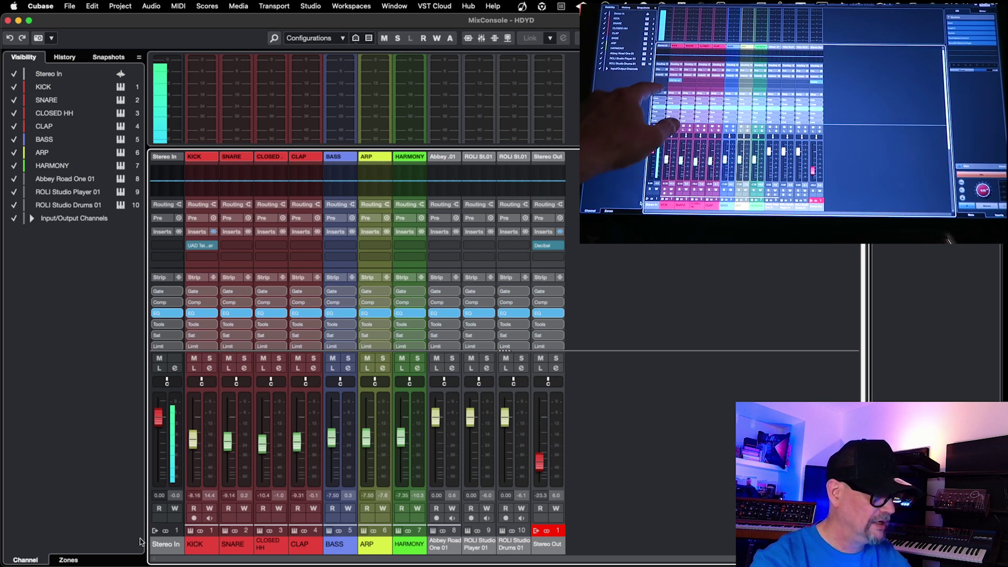
# Inspect KICK's LA-2A compressor, EQ settings and compressor module settings
pyautogui.click(209, 246)
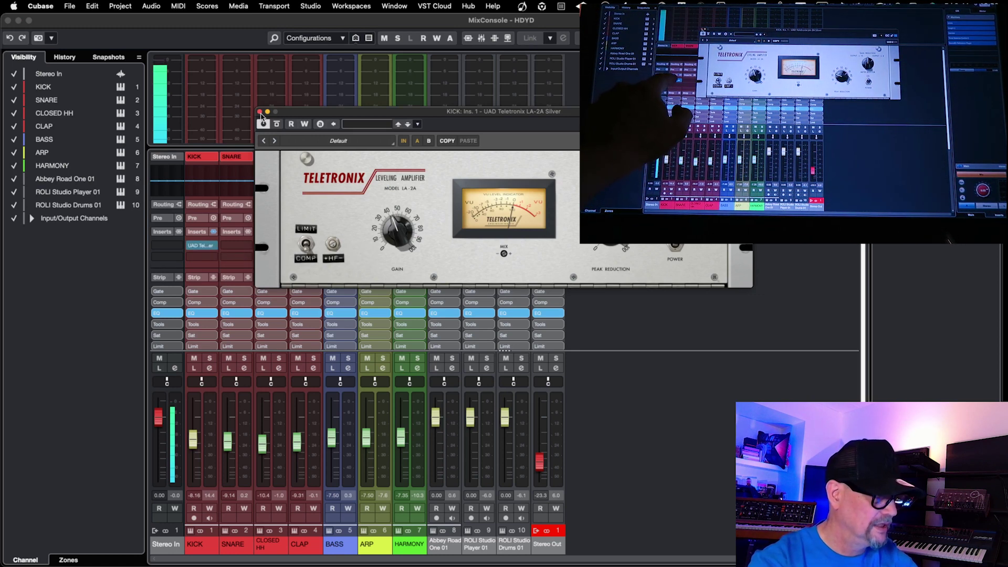
pyautogui.click(260, 112)
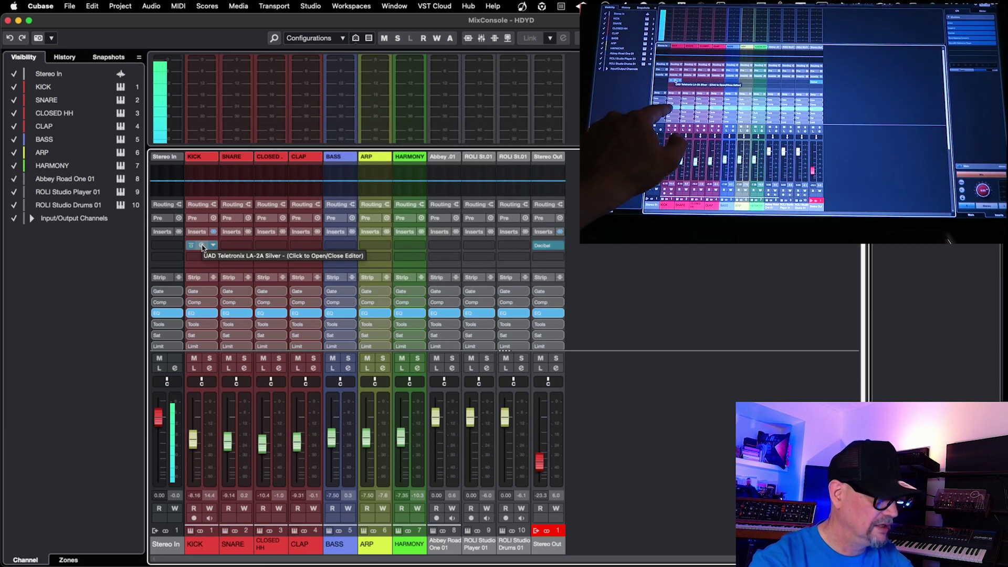
pyautogui.click(202, 314)
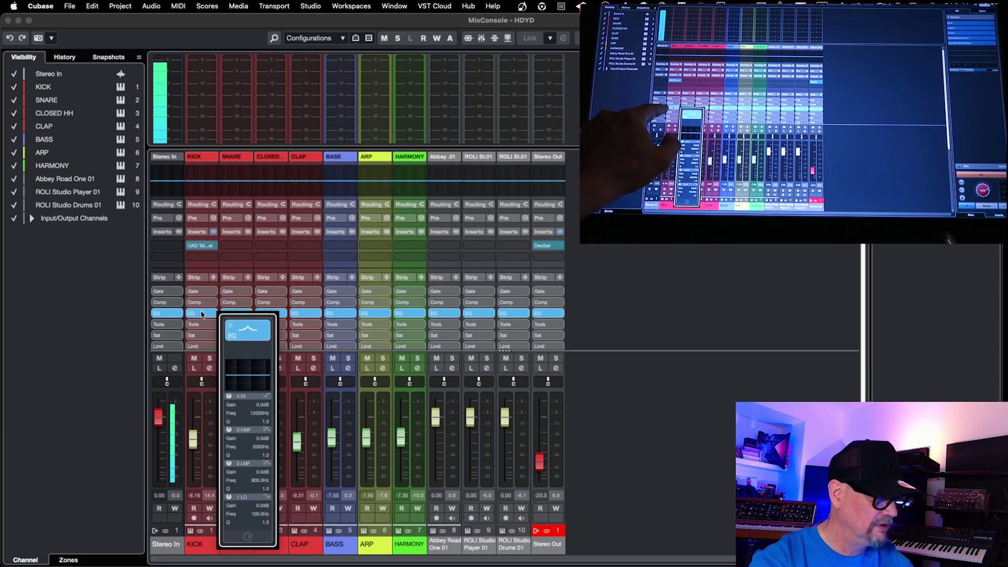
pyautogui.click(202, 313)
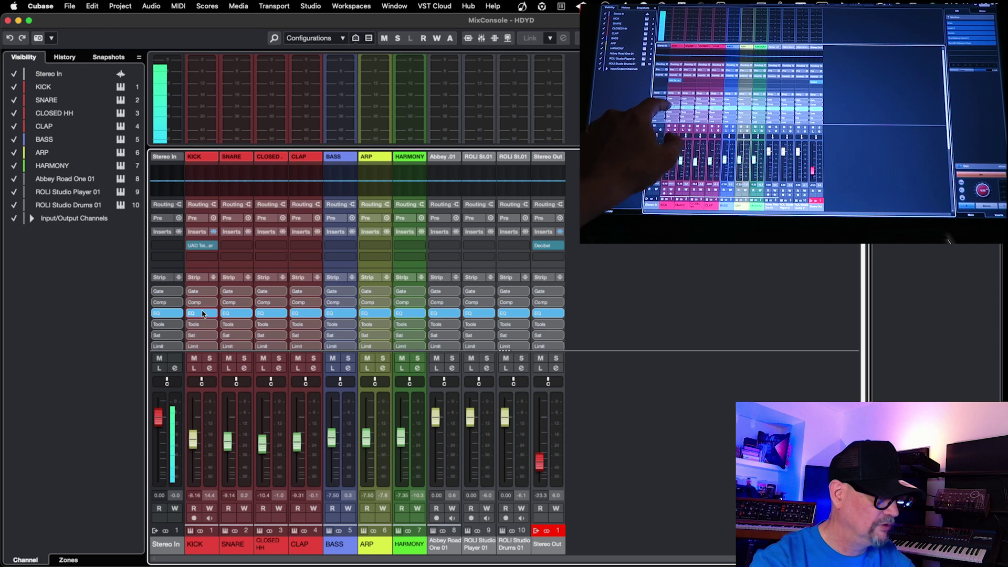
pyautogui.click(202, 302)
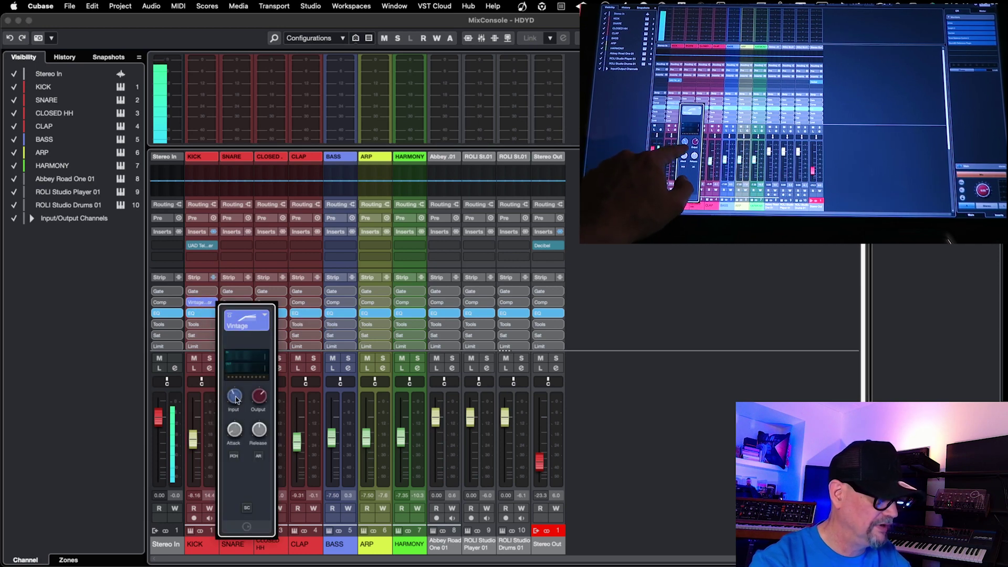
pyautogui.click(202, 303)
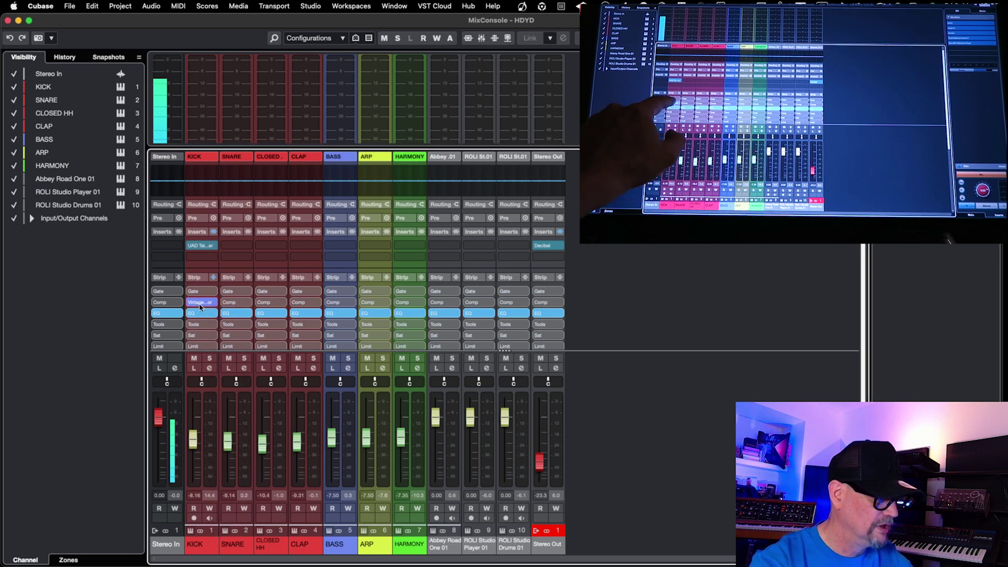
# Reset KICK's compressor module and raise the KICK fader to about -2.5 dB
pyautogui.rightClick(204, 307)
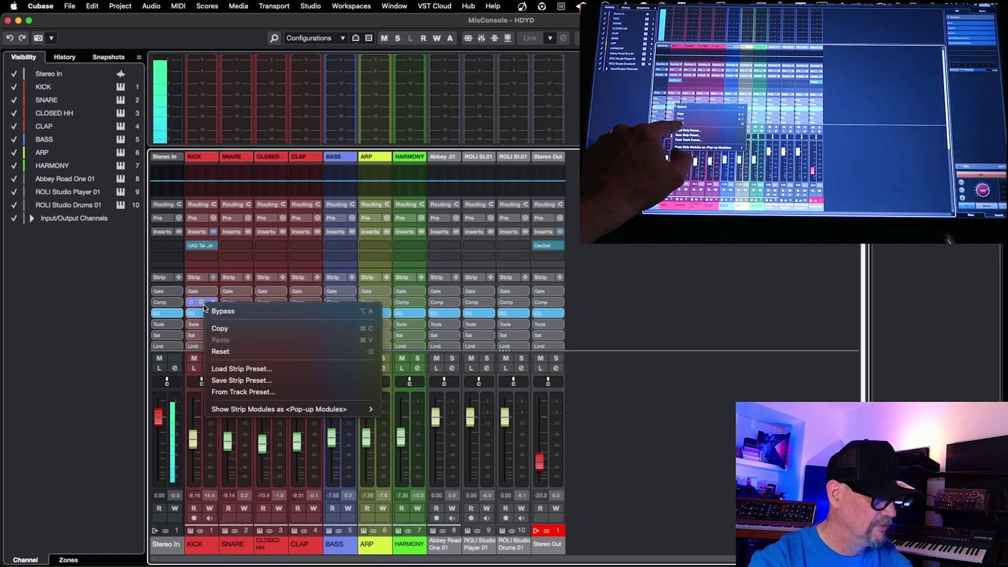
pyautogui.click(227, 355)
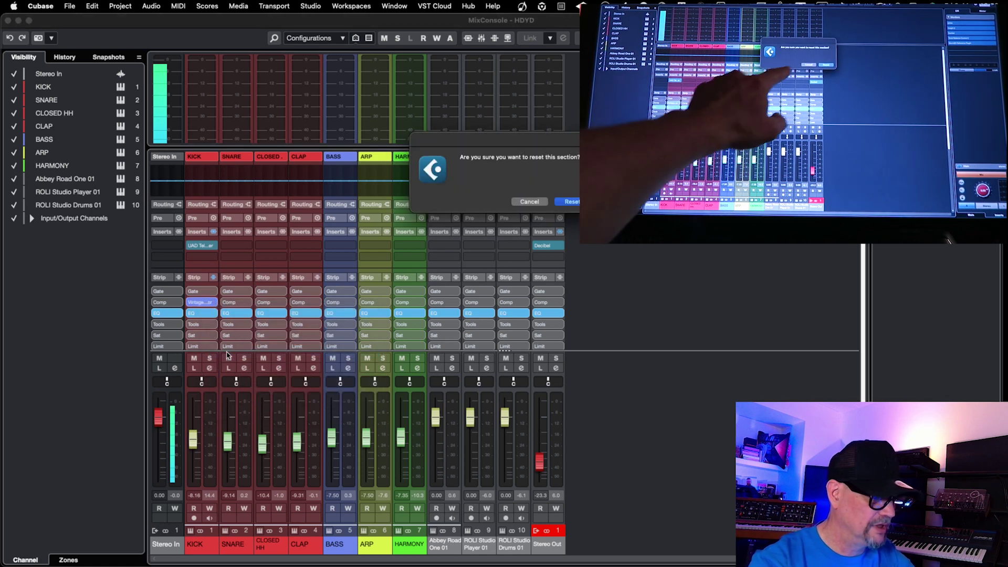
pyautogui.click(572, 201)
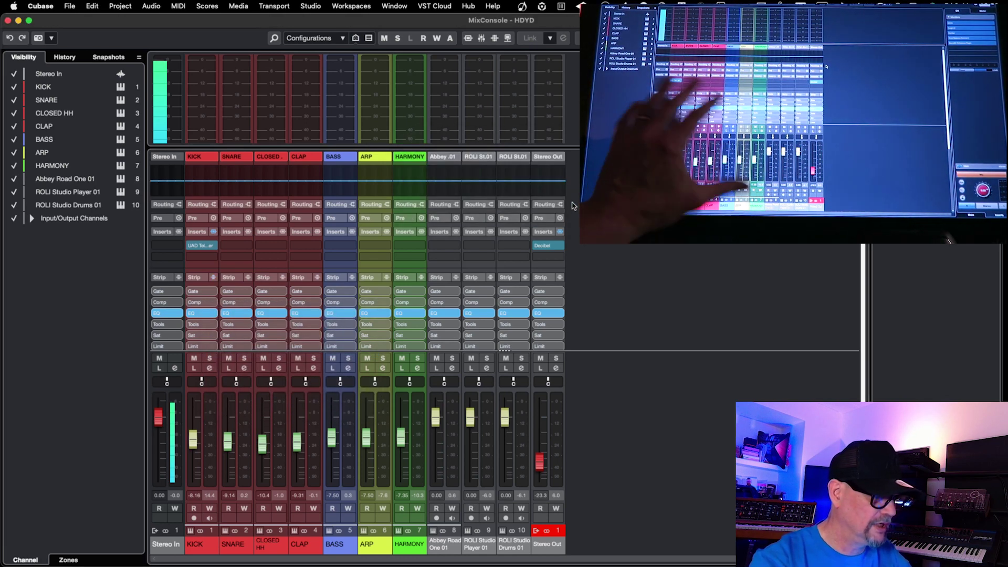
pyautogui.moveTo(193, 440)
pyautogui.mouseDown()
pyautogui.moveTo(193, 475)
pyautogui.moveTo(191, 425)
pyautogui.mouseUp()
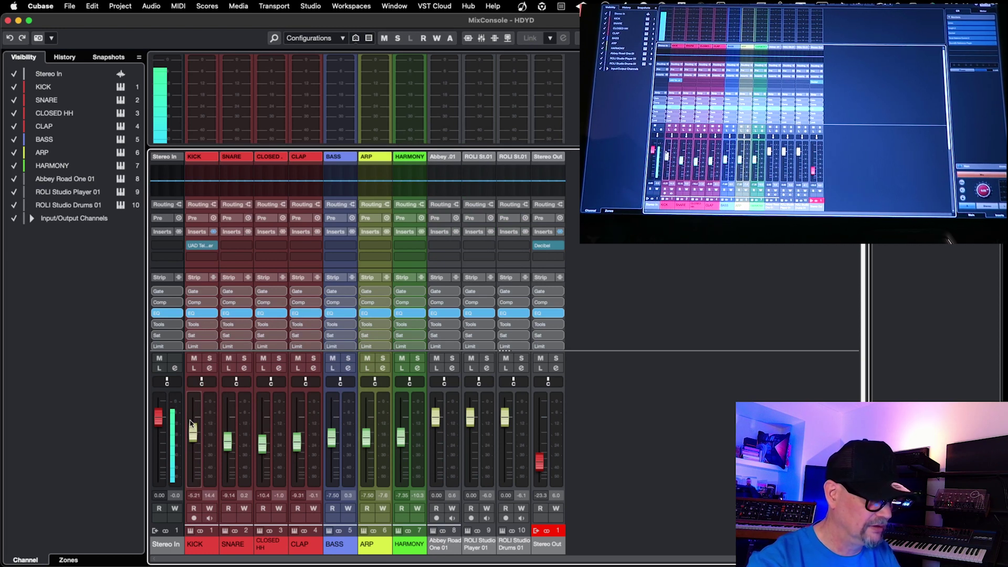
# Start playback, solo SNARE, set its fader to -2.85 dB, then unsolo it
pyautogui.press('space')
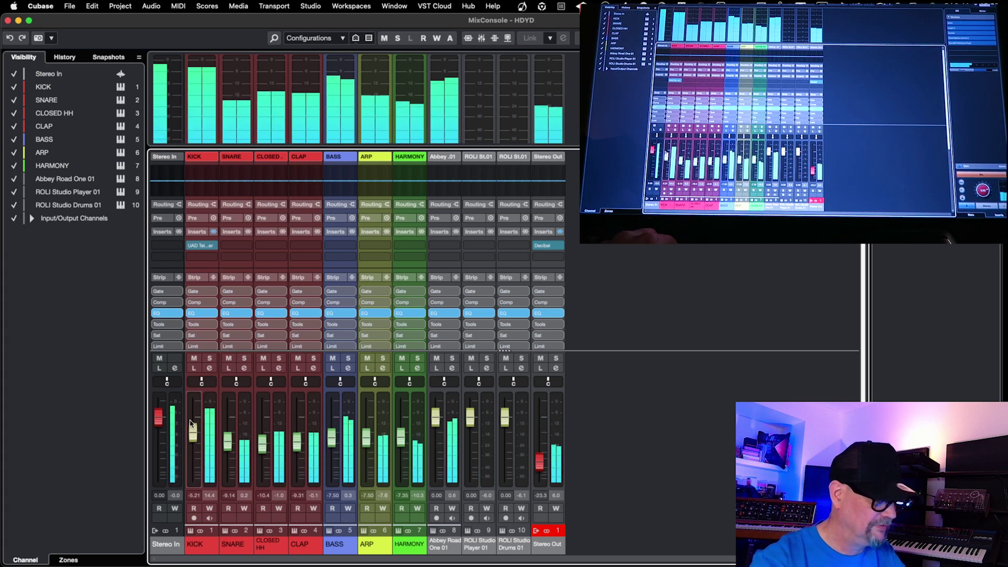
pyautogui.click(244, 358)
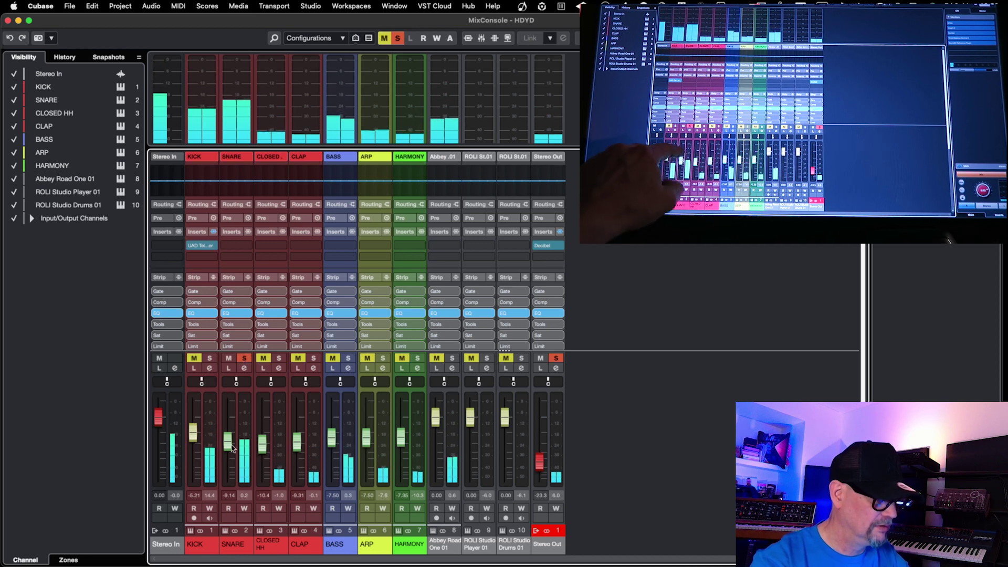
pyautogui.moveTo(232, 448); pyautogui.dragTo(228, 427)
pyautogui.click(244, 358)
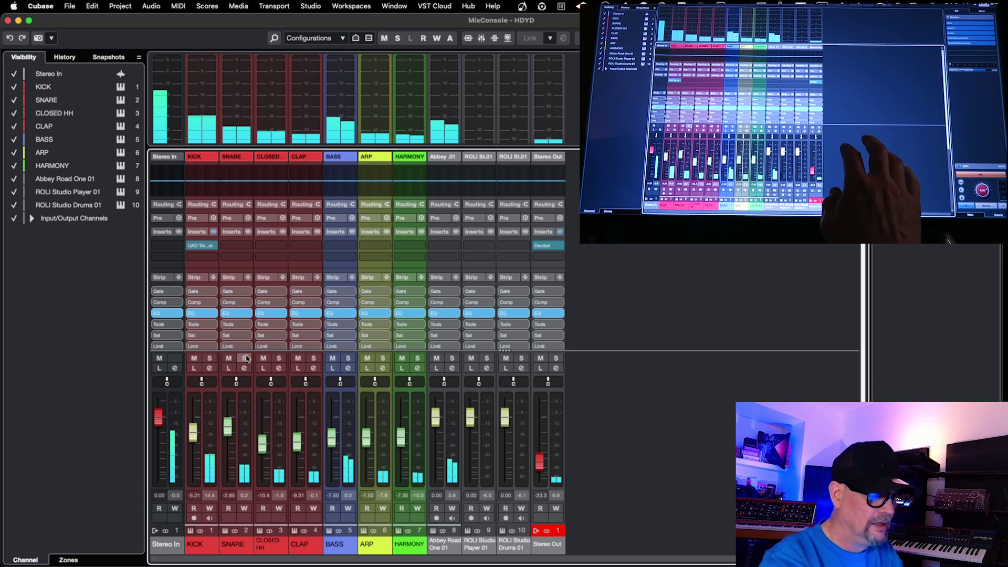
# Close the MixConsole, select the KICK track and open its Maschine 2 instrument window
pyautogui.press('F3')
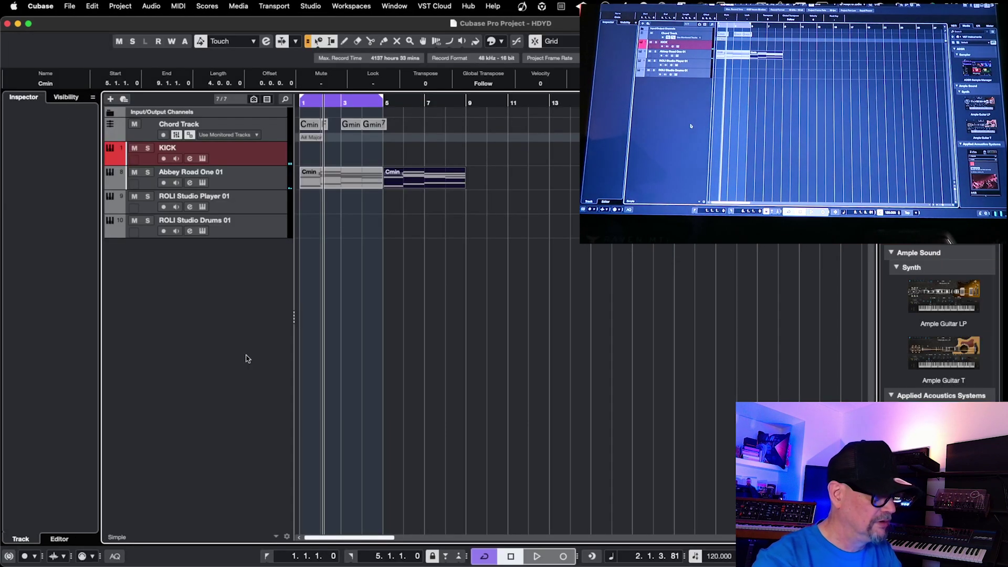
pyautogui.press('alt+super+c')
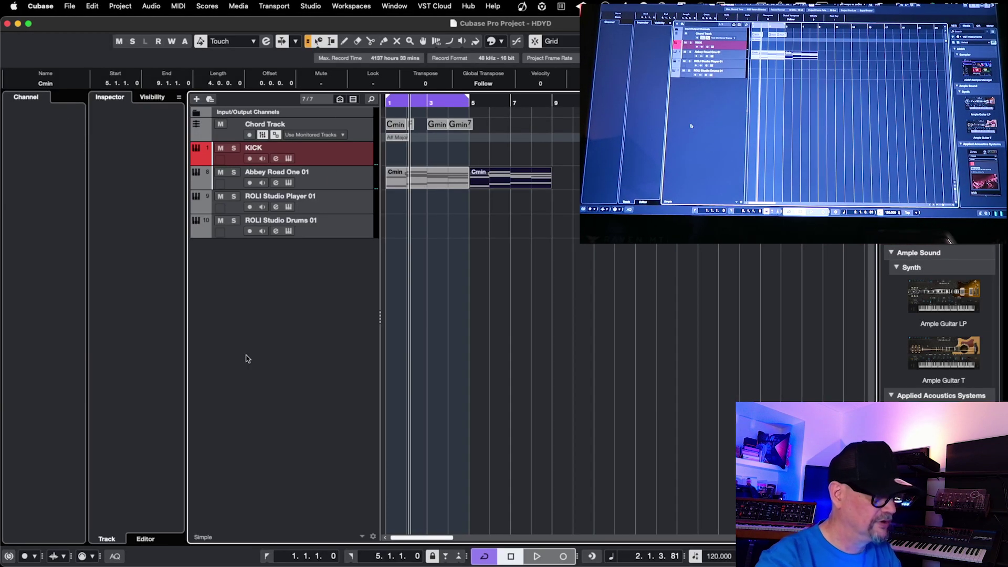
pyautogui.click(336, 155)
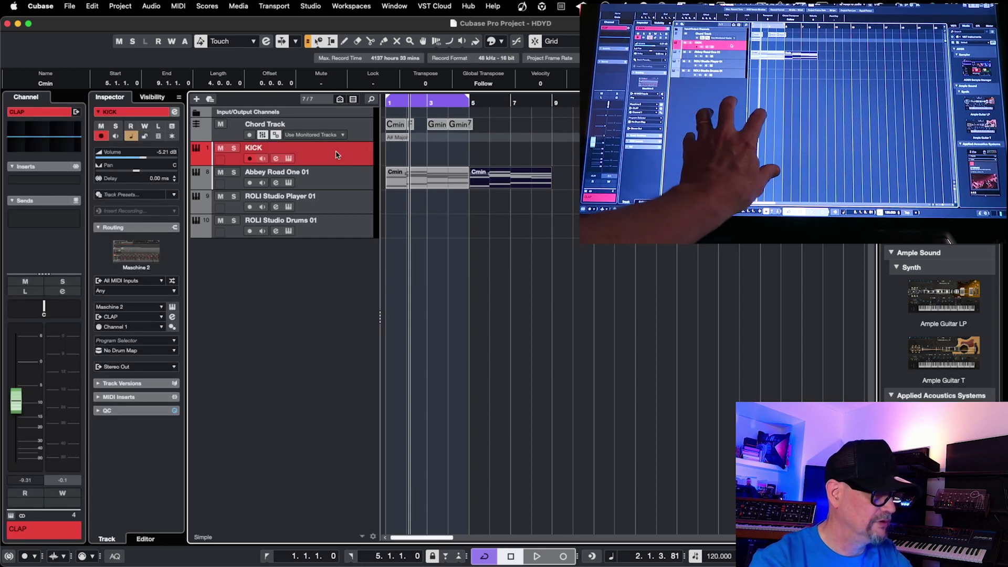
pyautogui.press('alt+super+c')
pyautogui.press('alt+super+c')
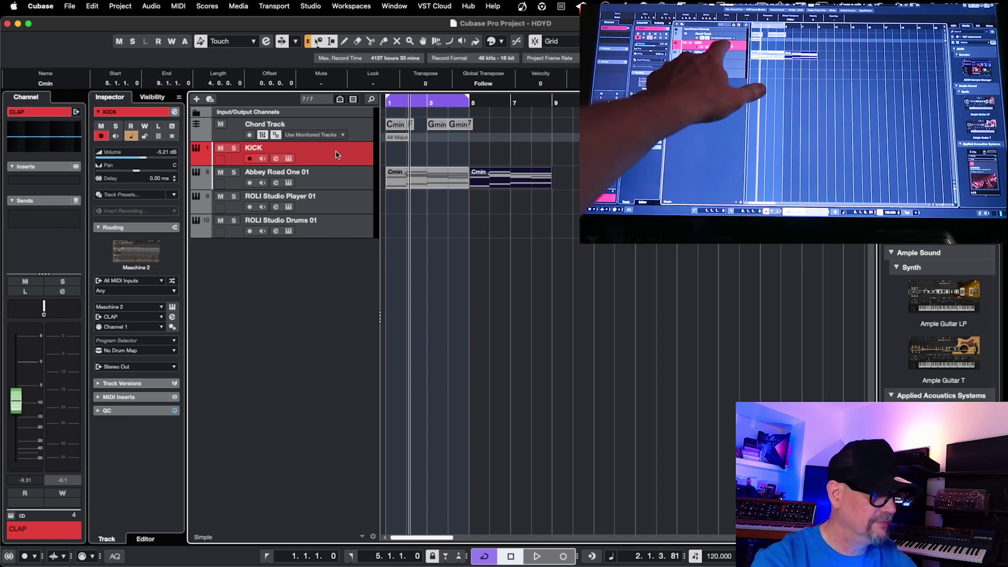
pyautogui.click(289, 158)
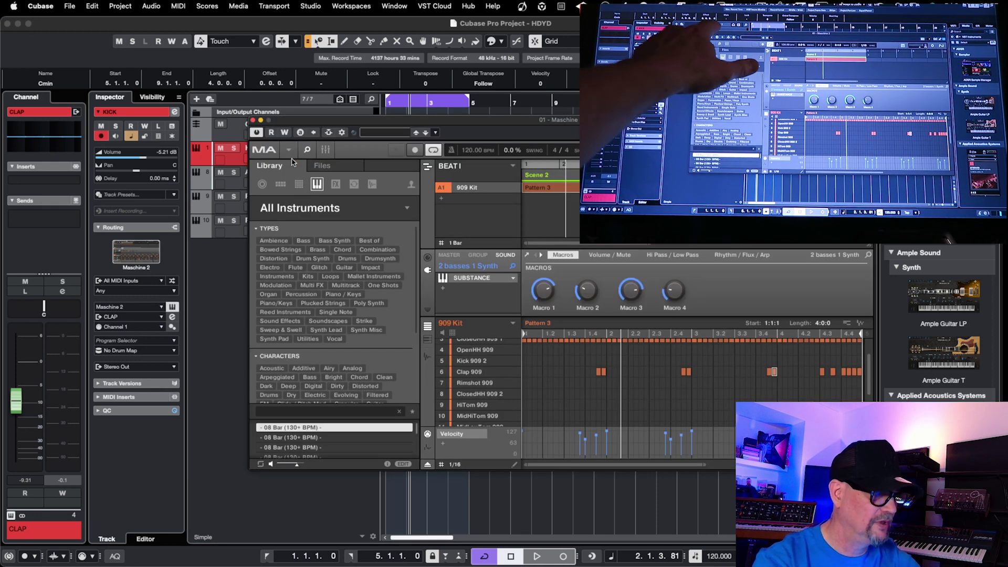
# Move the Maschine window aside, then close it via KICK's Edit Instrument button
pyautogui.moveTo(301, 126); pyautogui.dragTo(351, 157)
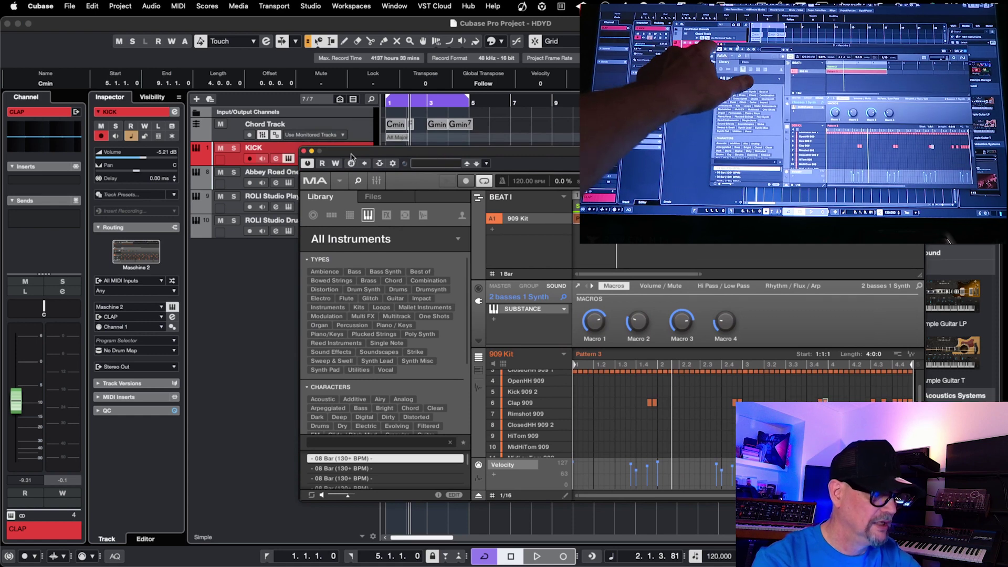
pyautogui.click(289, 159)
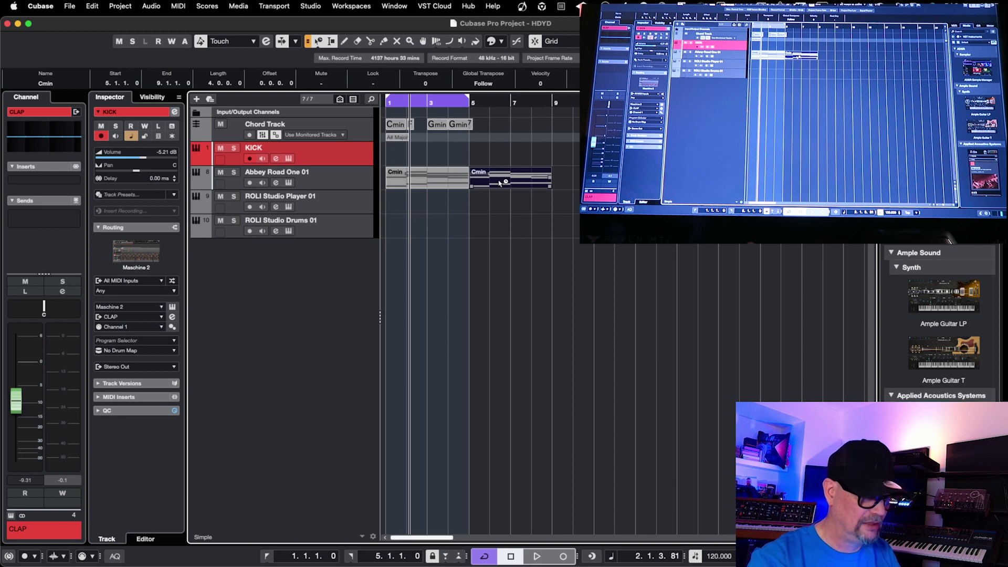
# Delete the bar-5 part, duplicate the Cmin part to bar 5, and reopen the MixConsole
pyautogui.press('Delete')
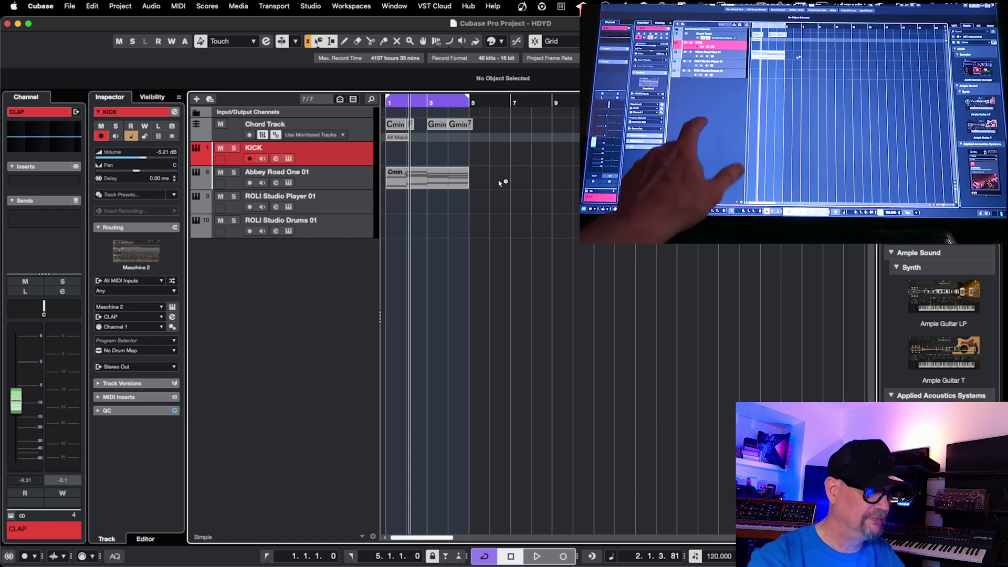
pyautogui.click(448, 181)
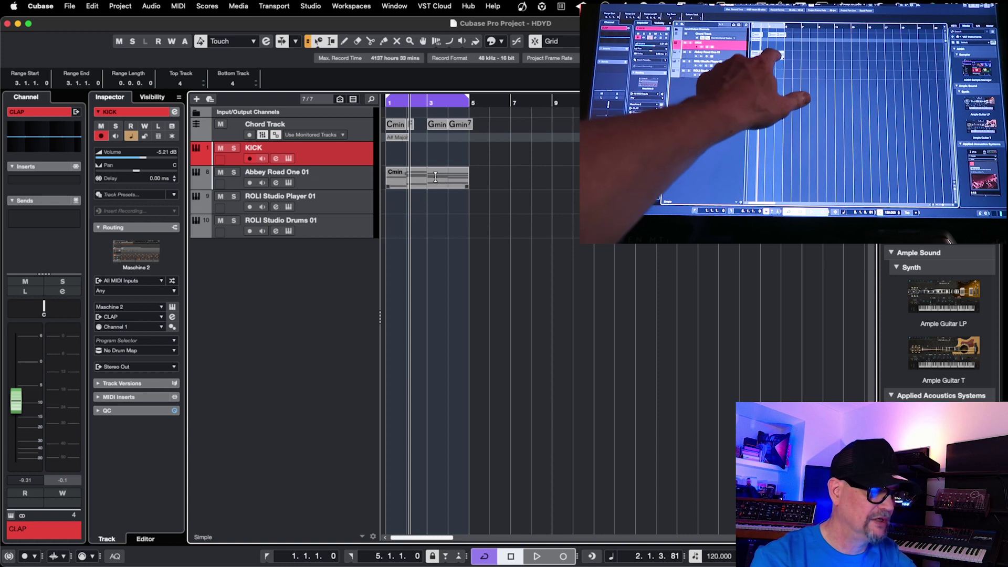
pyautogui.press('super+d')
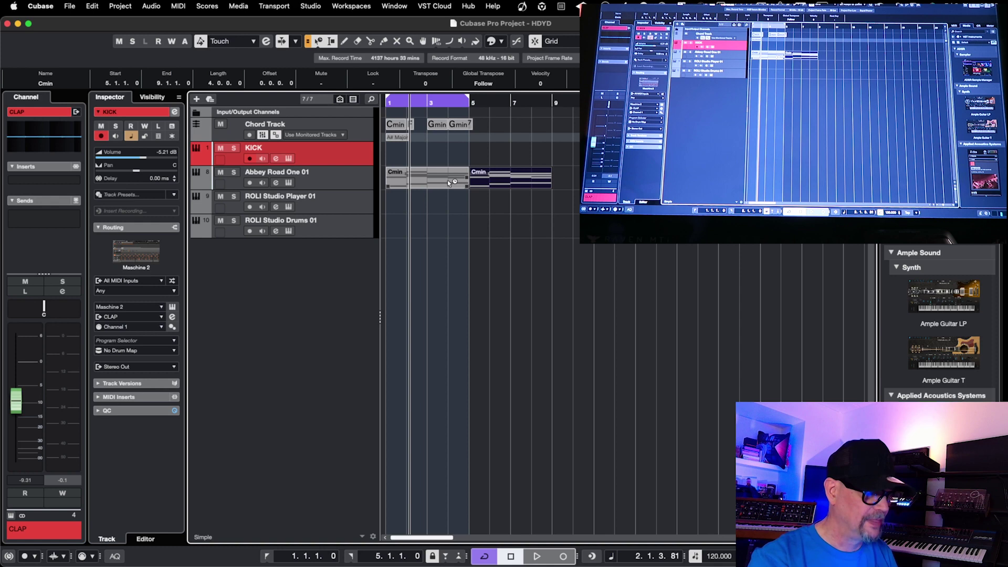
pyautogui.press('F3')
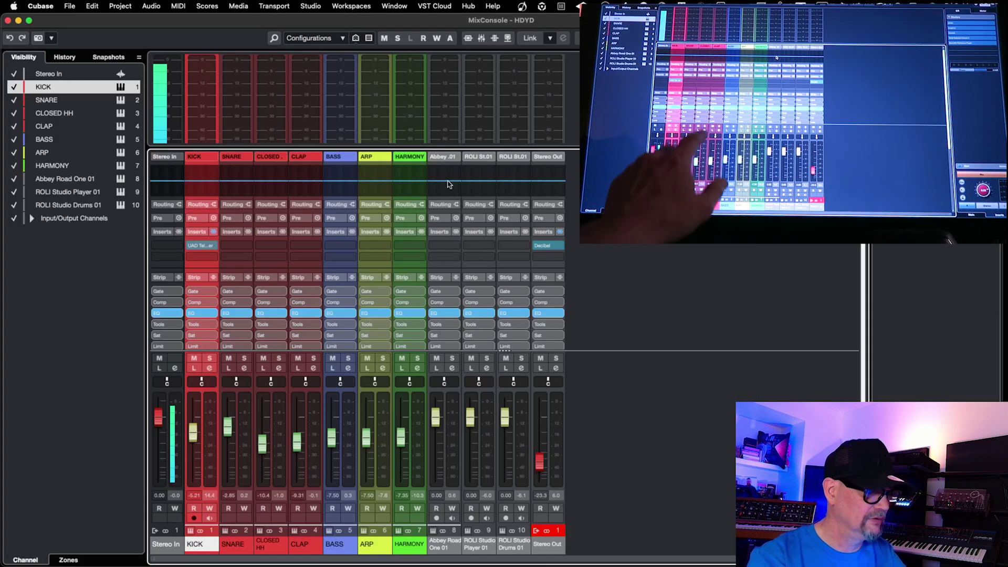
# Load FabFilter Pro-Q 3 into KICK's second insert slot via a 'pro-q' search, then close both plug-in windows
pyautogui.click(203, 249)
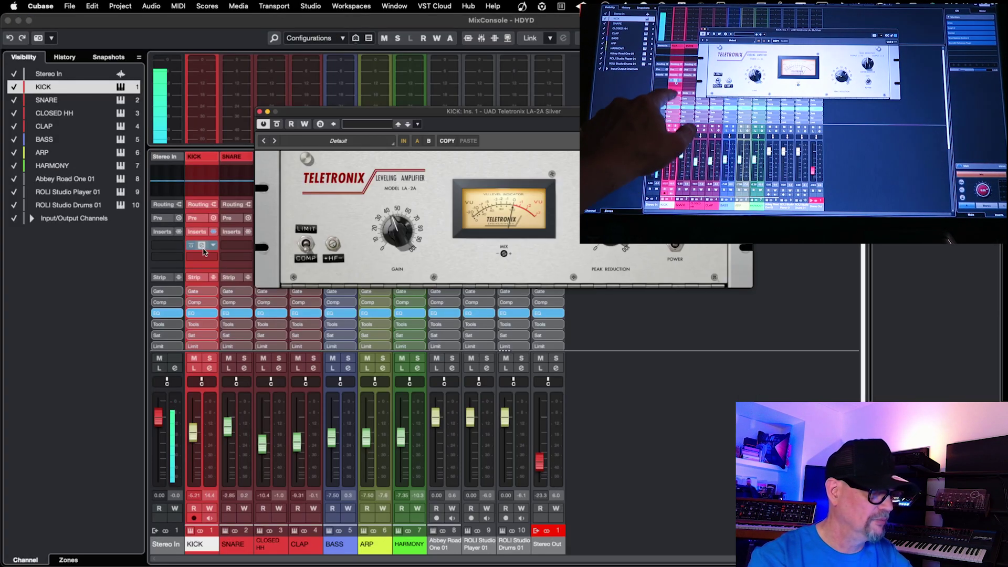
pyautogui.click(203, 249)
pyautogui.click(164, 282)
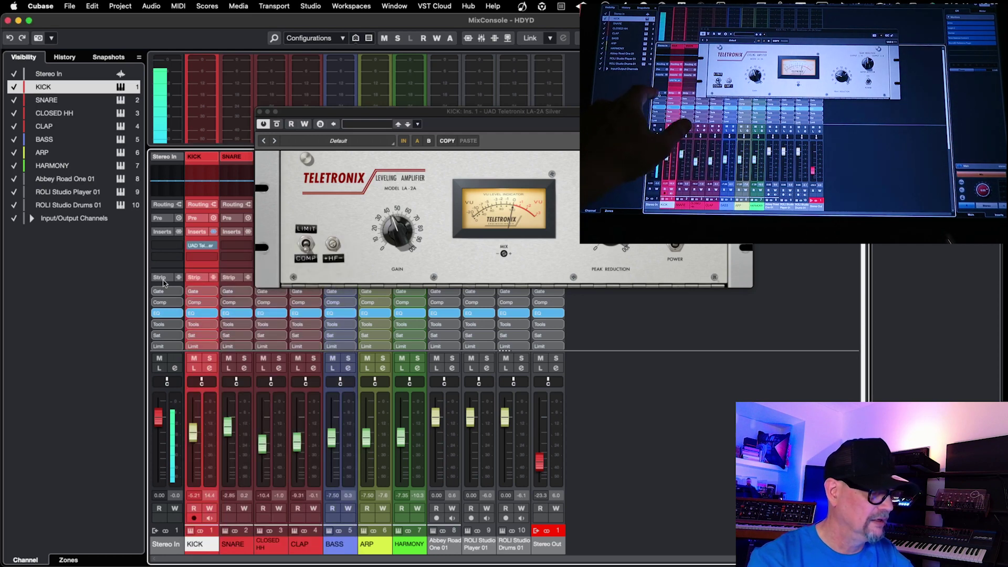
pyautogui.click(199, 258)
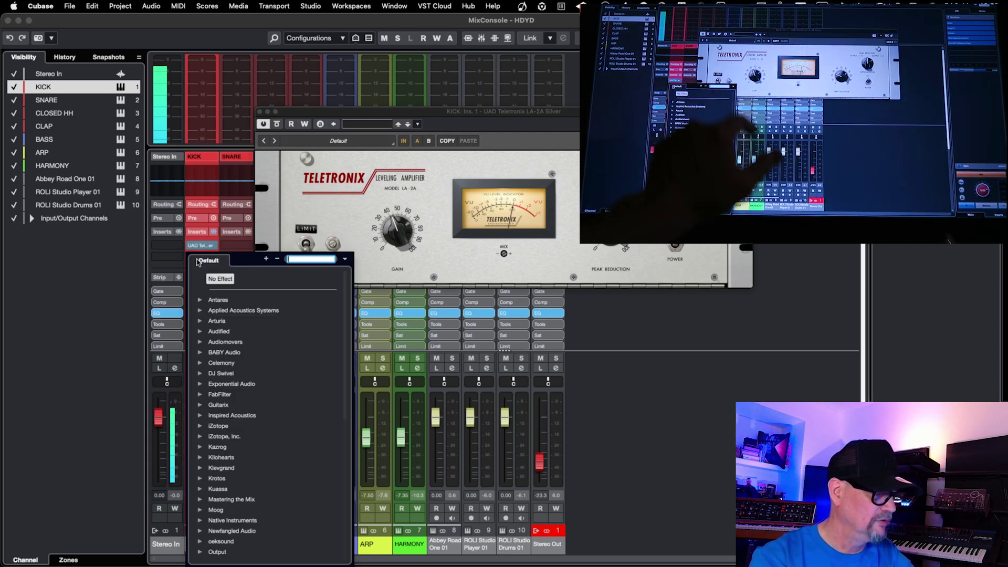
pyautogui.write('pco')
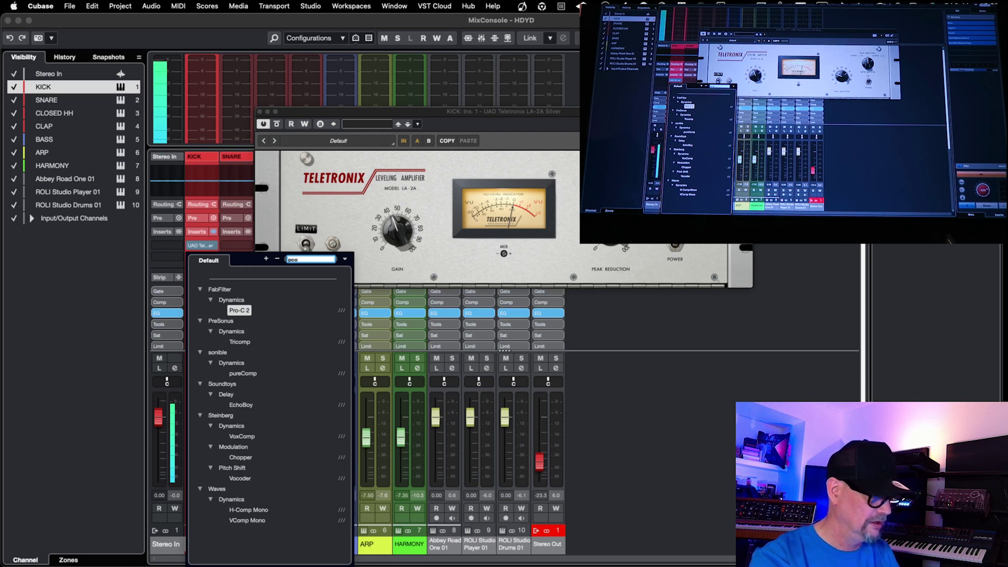
pyautogui.write('-')
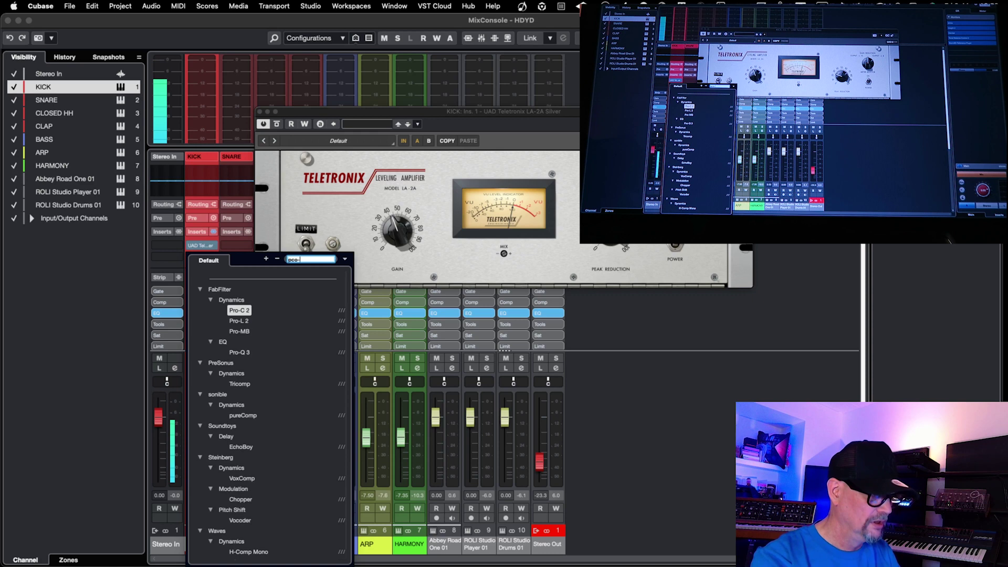
pyautogui.press('BackSpace')
pyautogui.press('BackSpace')
pyautogui.press('BackSpace')
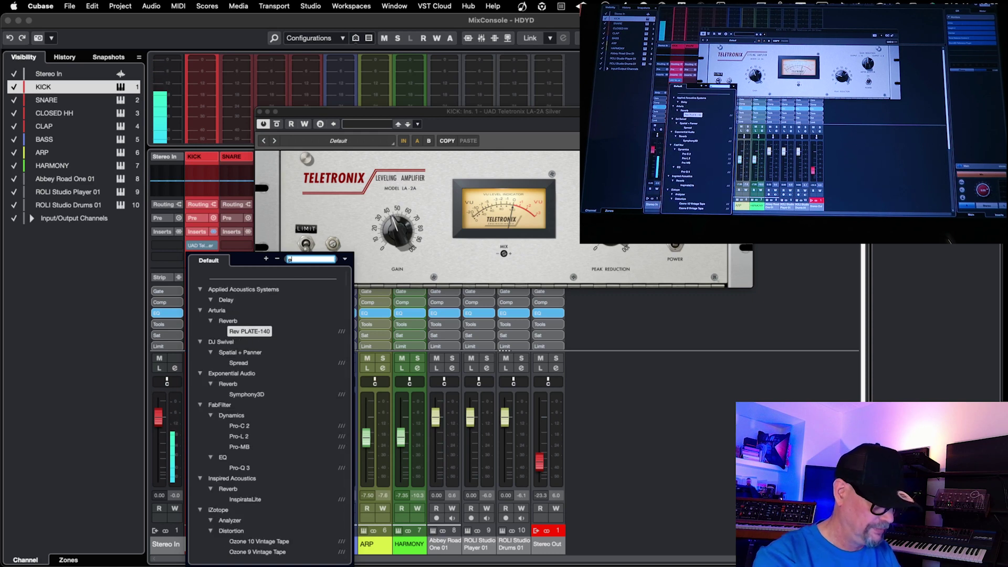
pyautogui.write('ro-')
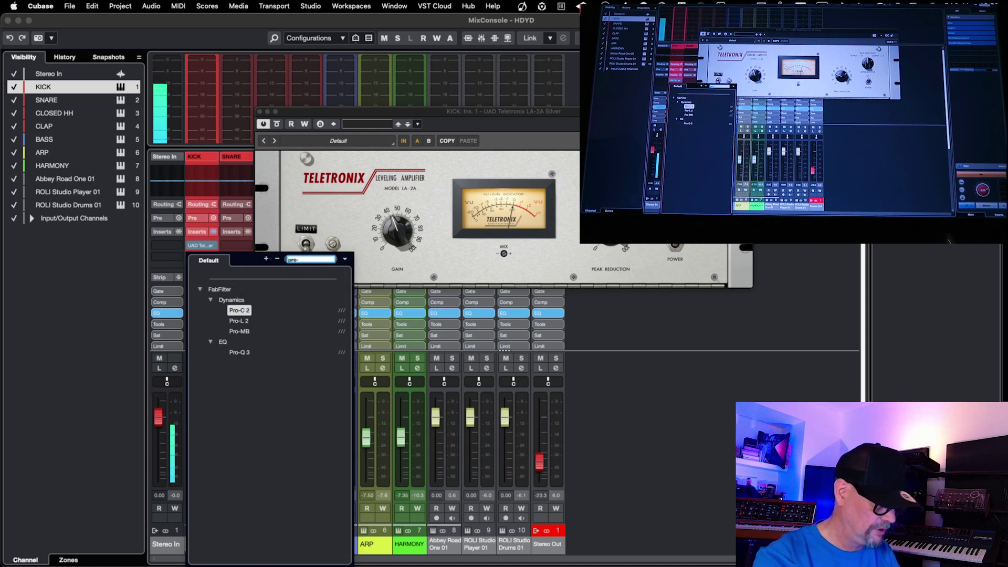
pyautogui.write('q')
pyautogui.press('Return')
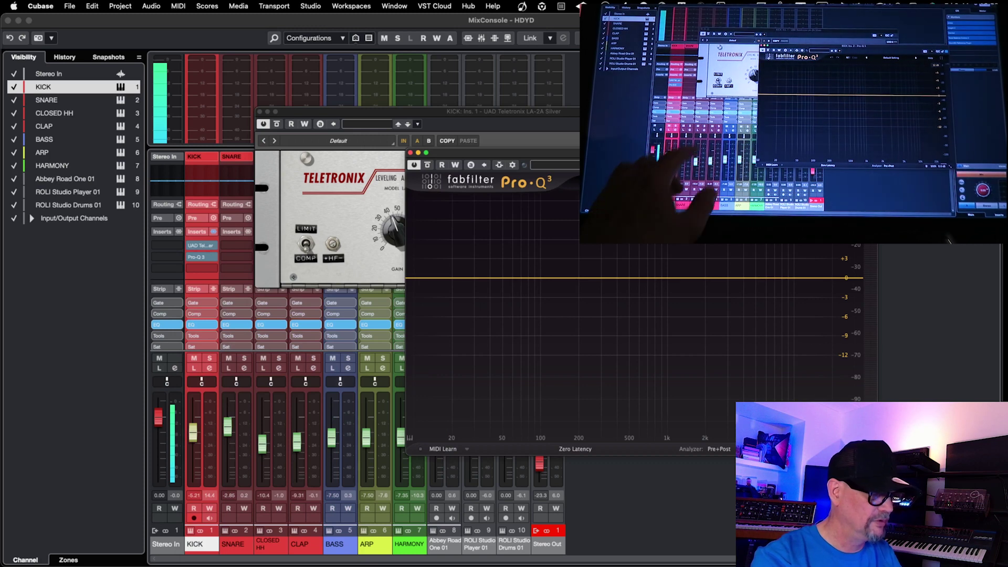
pyautogui.click(203, 267)
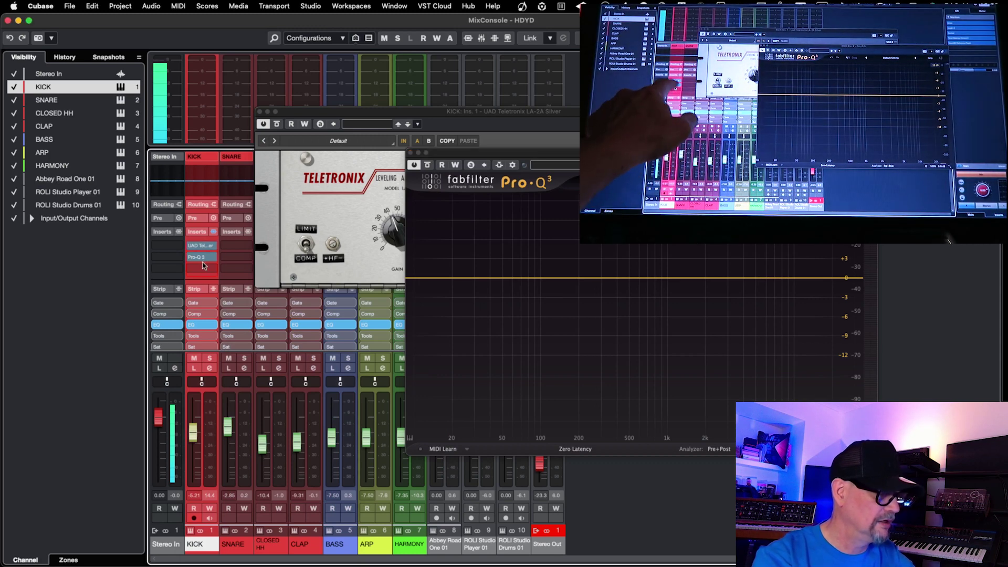
pyautogui.click(202, 246)
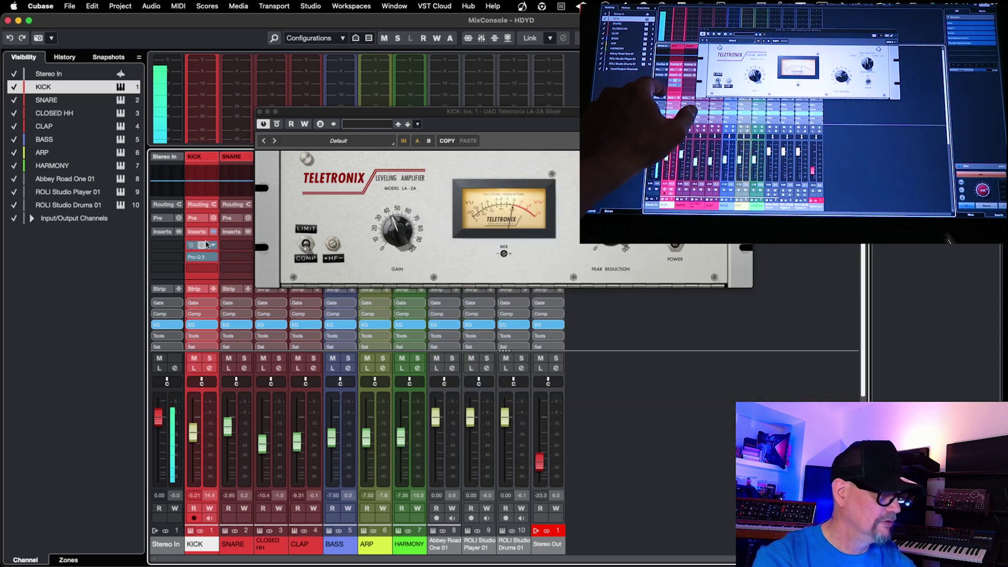
pyautogui.click(207, 245)
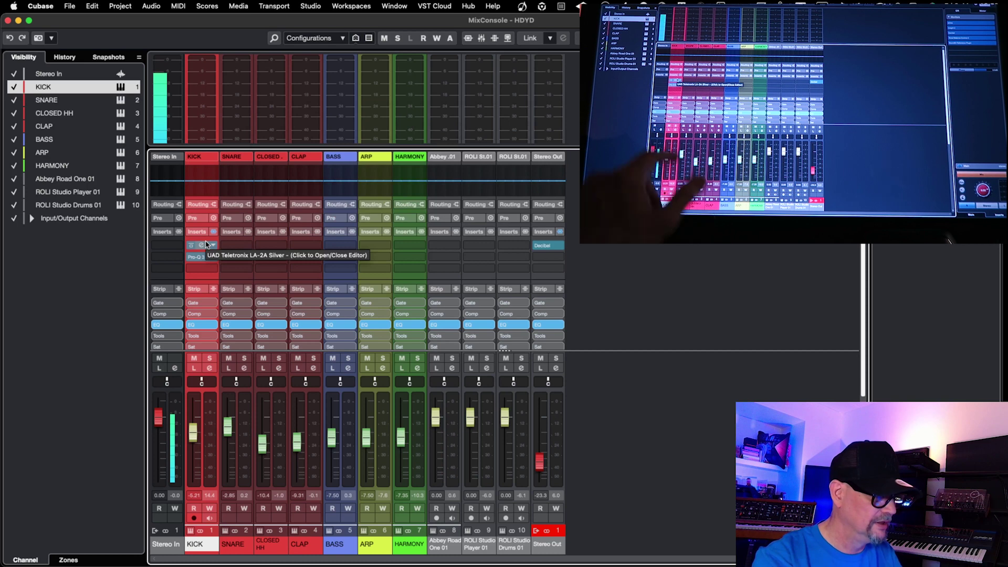
# Toggle the Inserts section and KICK's insert bypass off and on, then nudge KICK to about -3.5 dB
pyautogui.click(199, 232)
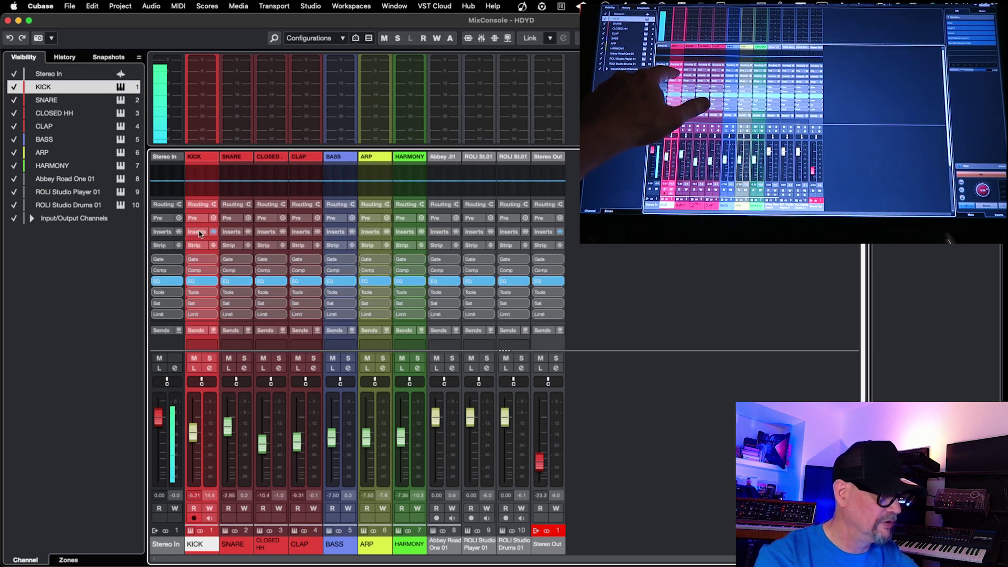
pyautogui.click(199, 232)
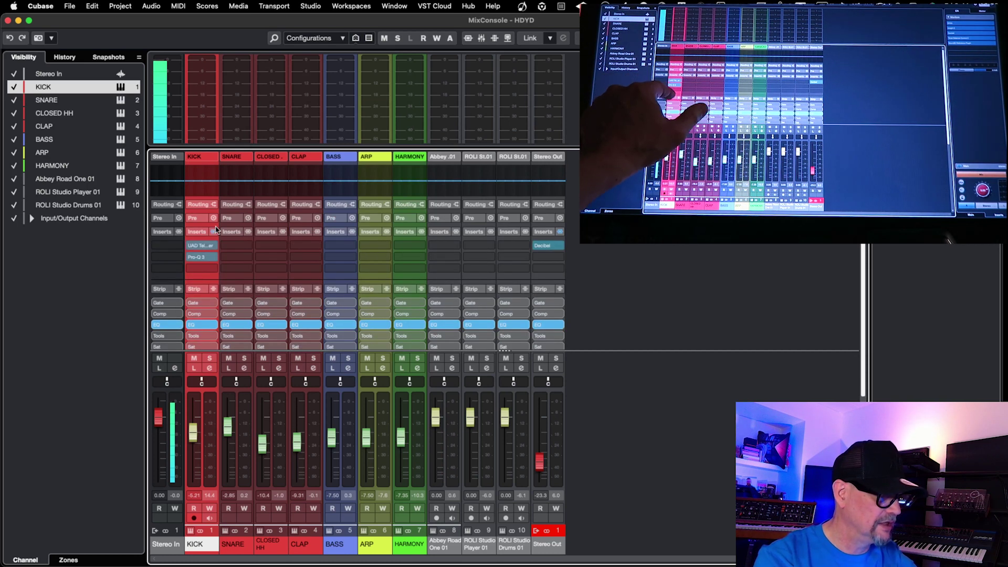
pyautogui.click(214, 231)
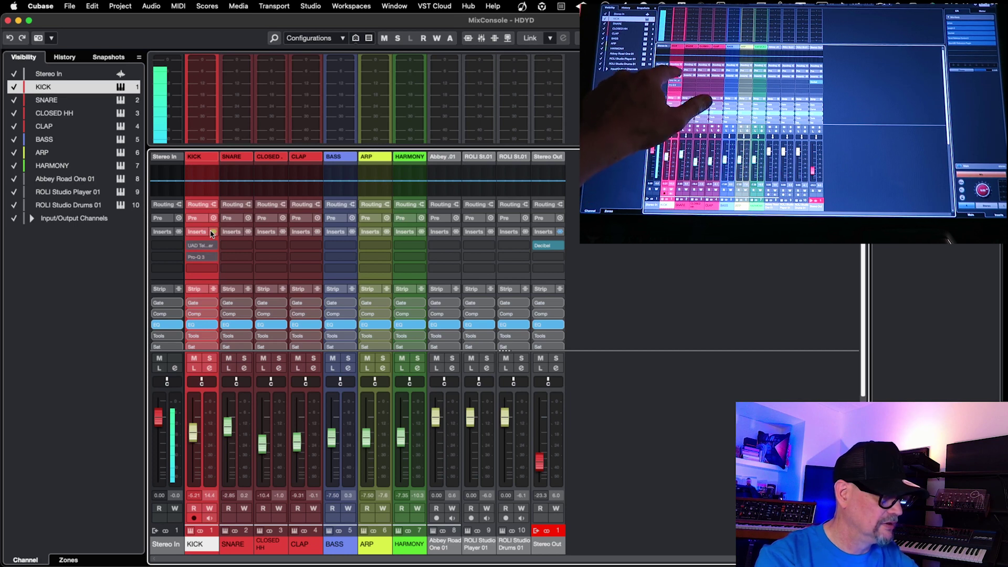
pyautogui.click(215, 232)
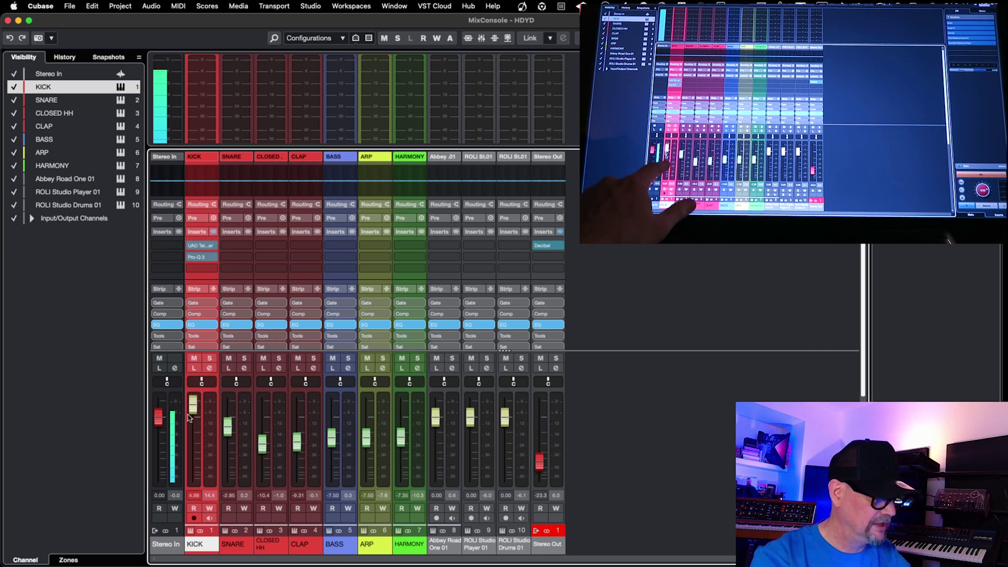
pyautogui.moveTo(195, 438); pyautogui.dragTo(198, 437)
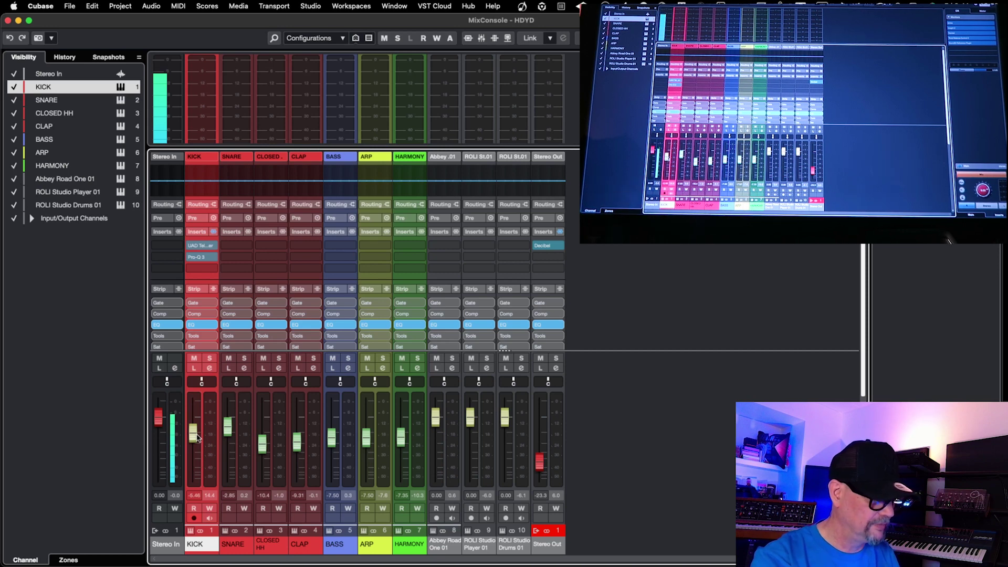